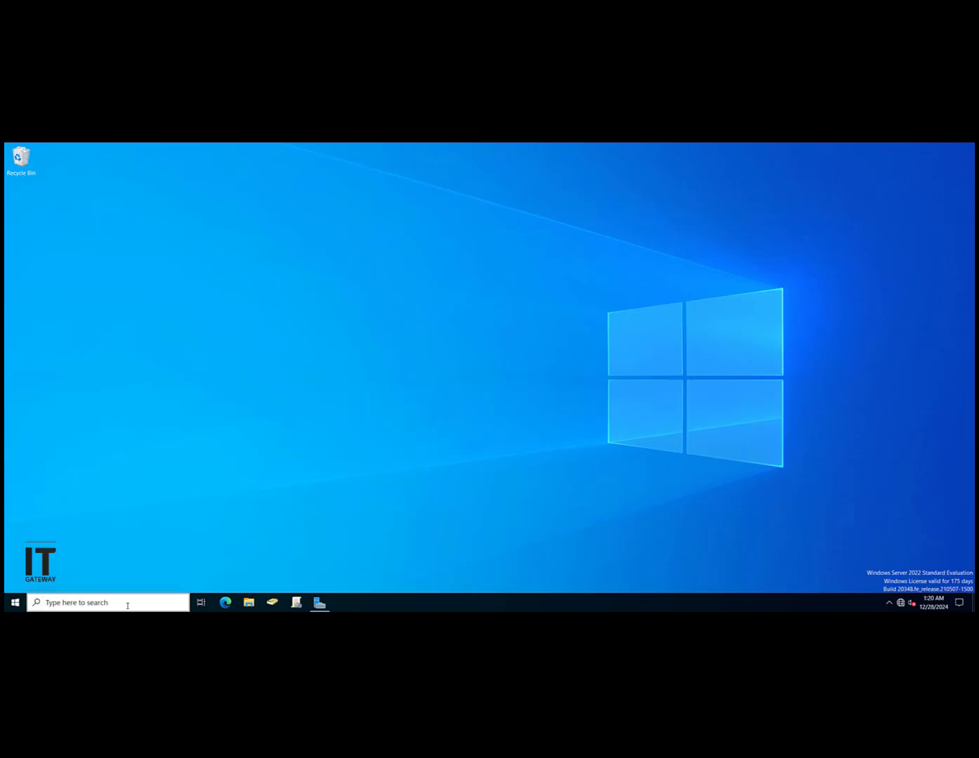
Step: Bring back the Server Manager dashboard and search Windows for 'ac'
click(319, 602)
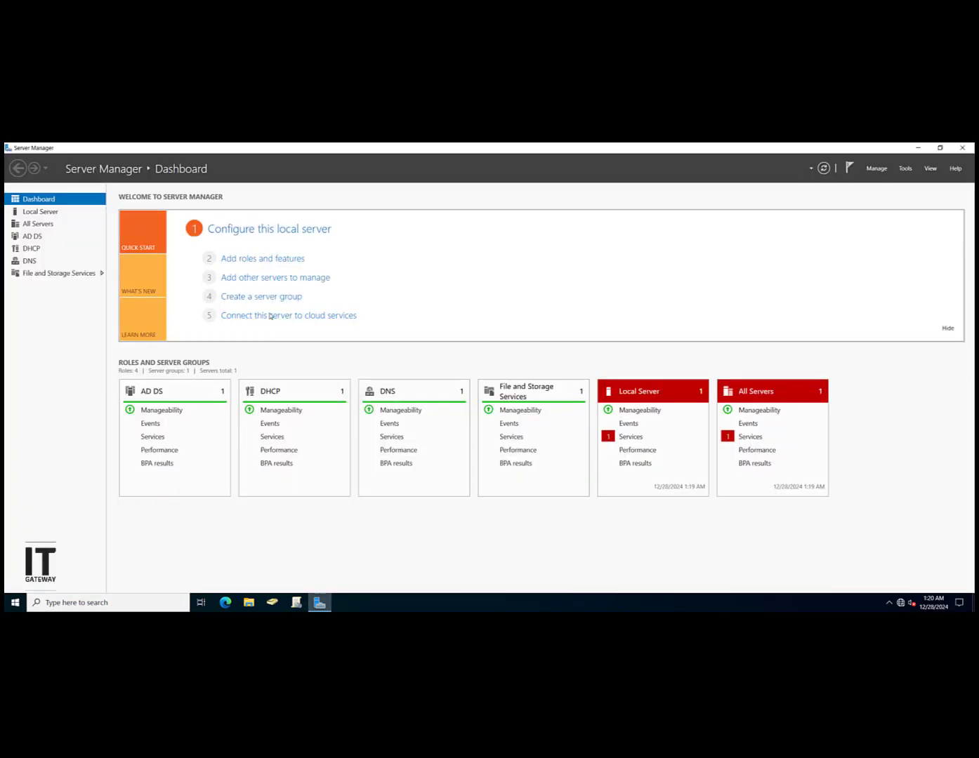
click(106, 603)
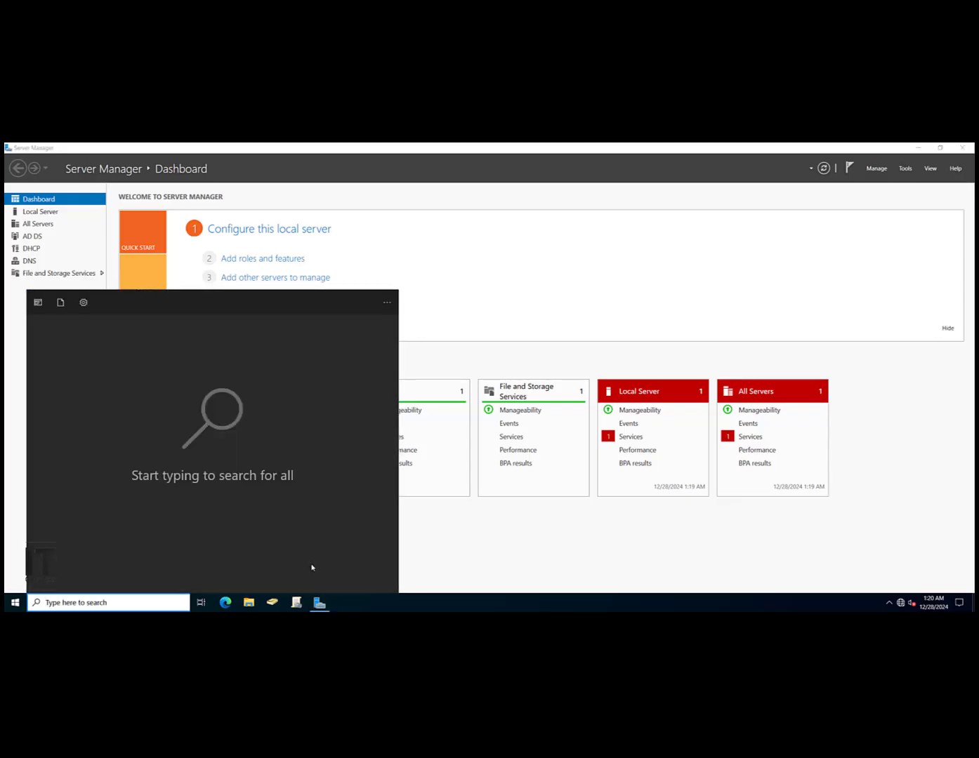
text(ac)
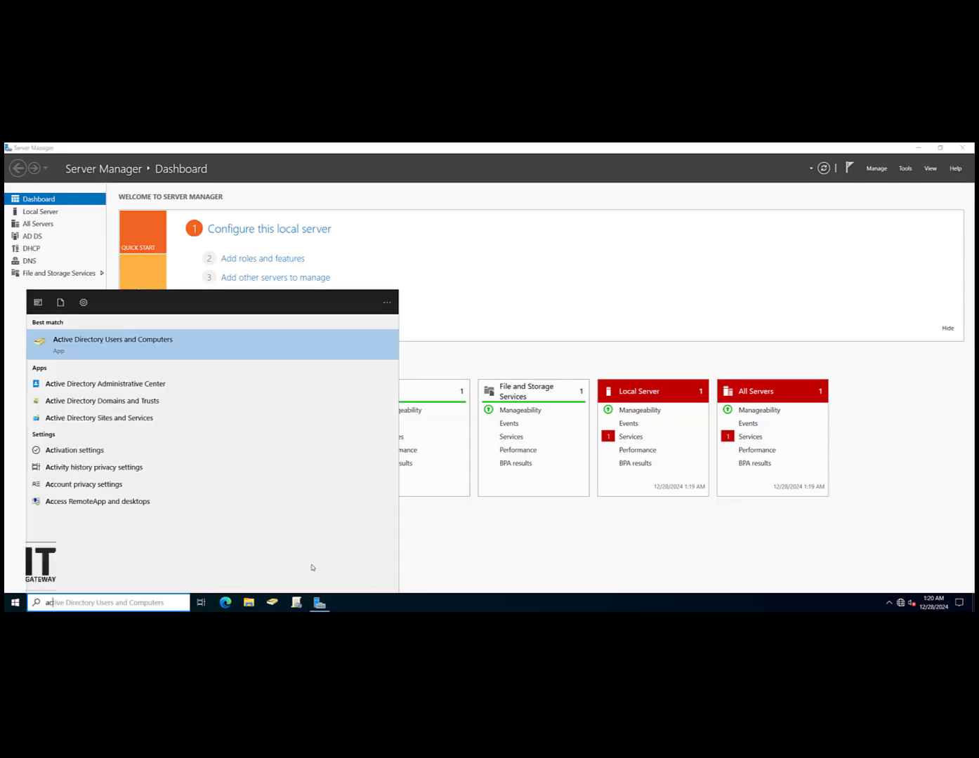
Step: Launch Active Directory Users and Computers and show the iothub.site domain's contents
click(68, 351)
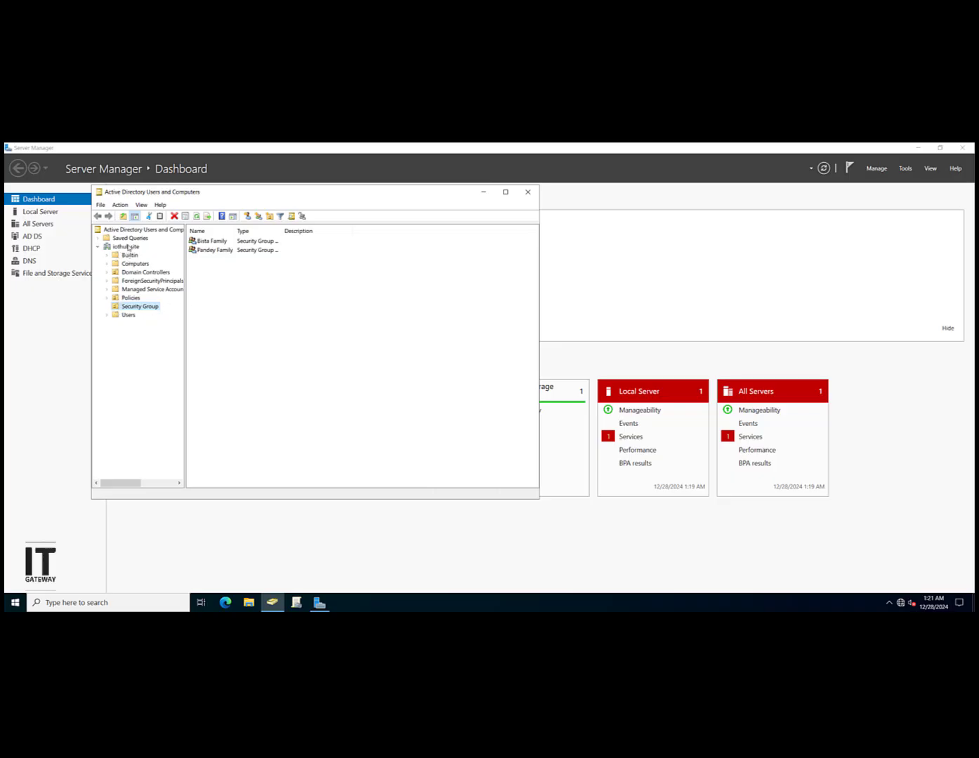
click(126, 246)
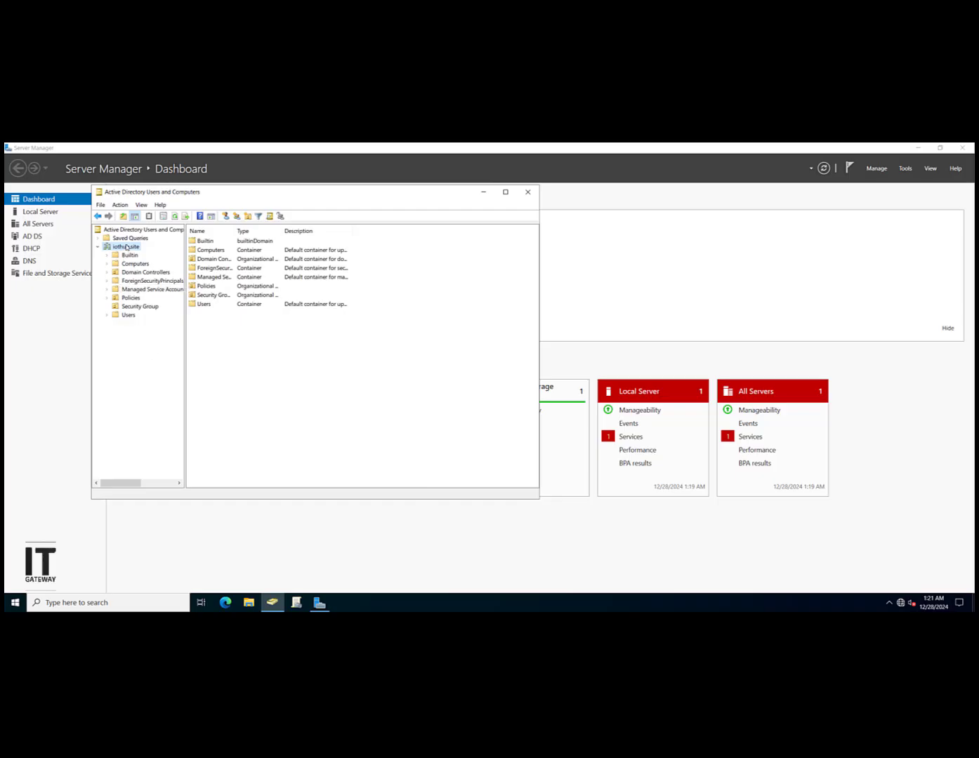
Step: Open the iothub.site Users container and scroll through its accounts
click(129, 315)
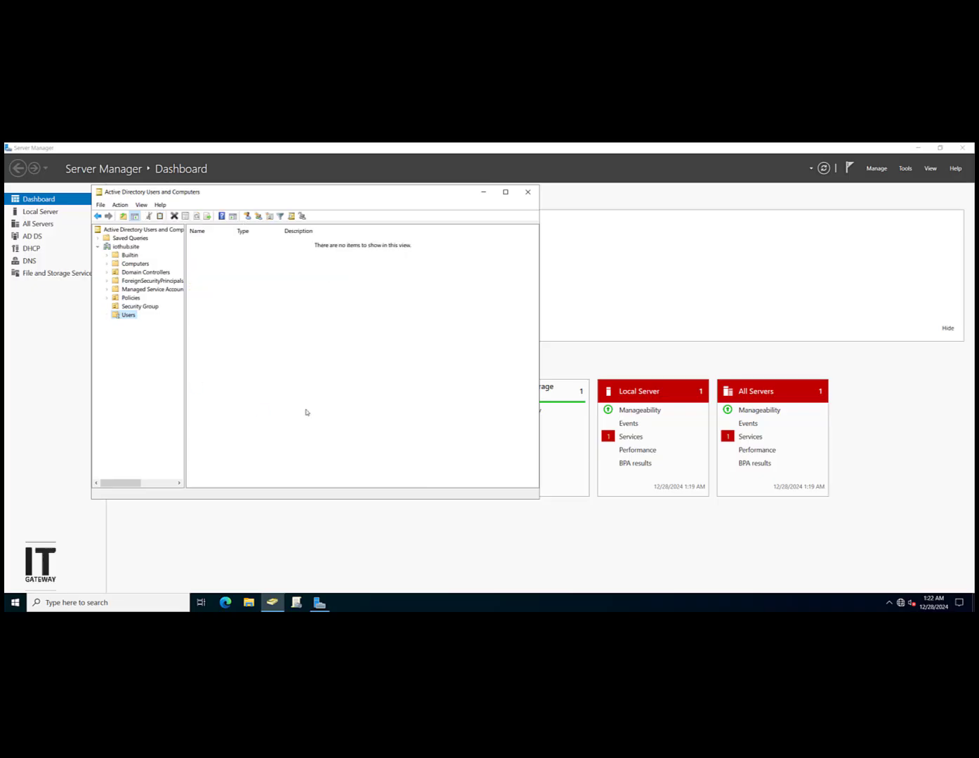
scroll(253, 380, down, 1)
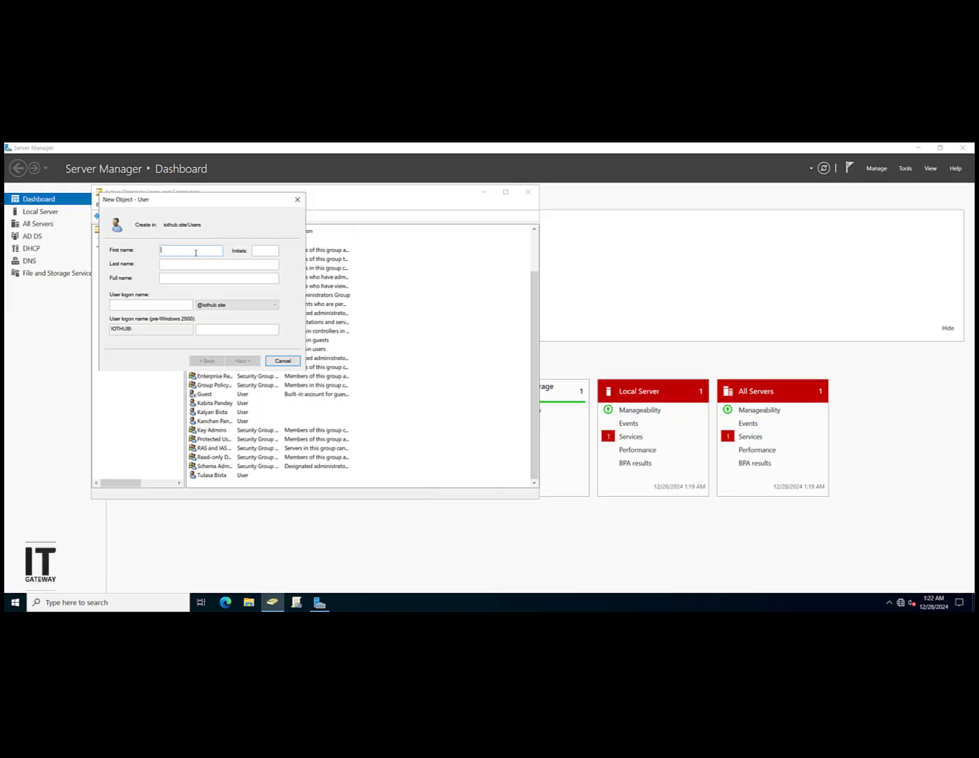
Step: Fill in the new user's first, last and logon names and move on to passwords
key(Tab)
key(Tab)
text(john)
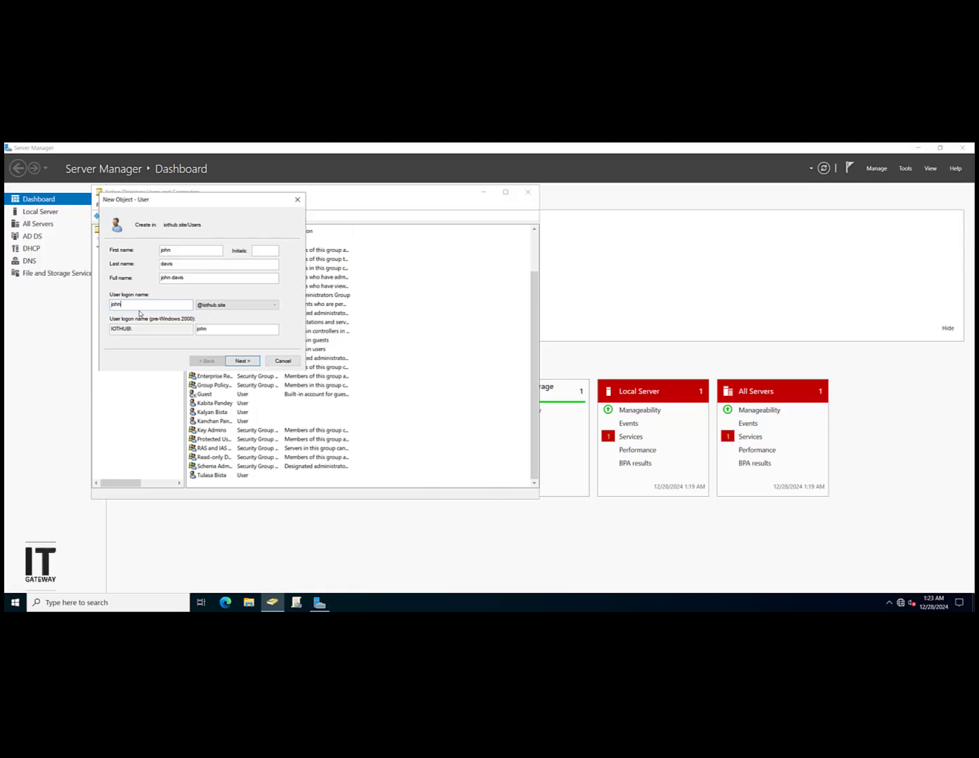
click(242, 361)
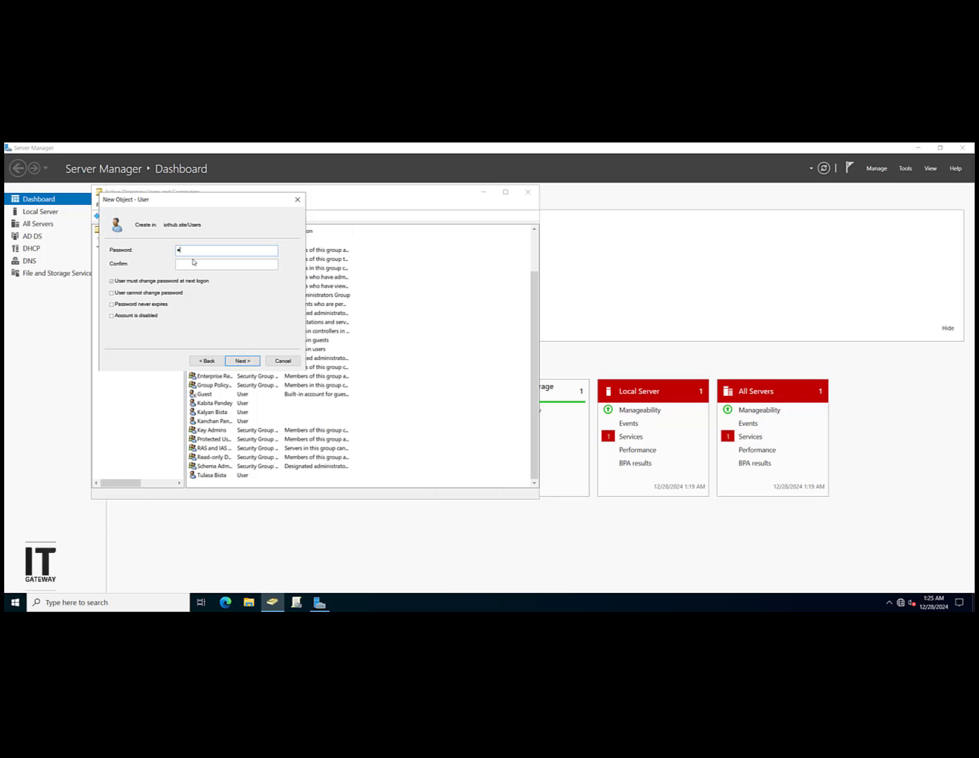
Step: Enter and confirm a password and finish the wizard, which fails the password policy
text(•••••••)
click(194, 261)
text(••••••••••)
click(242, 360)
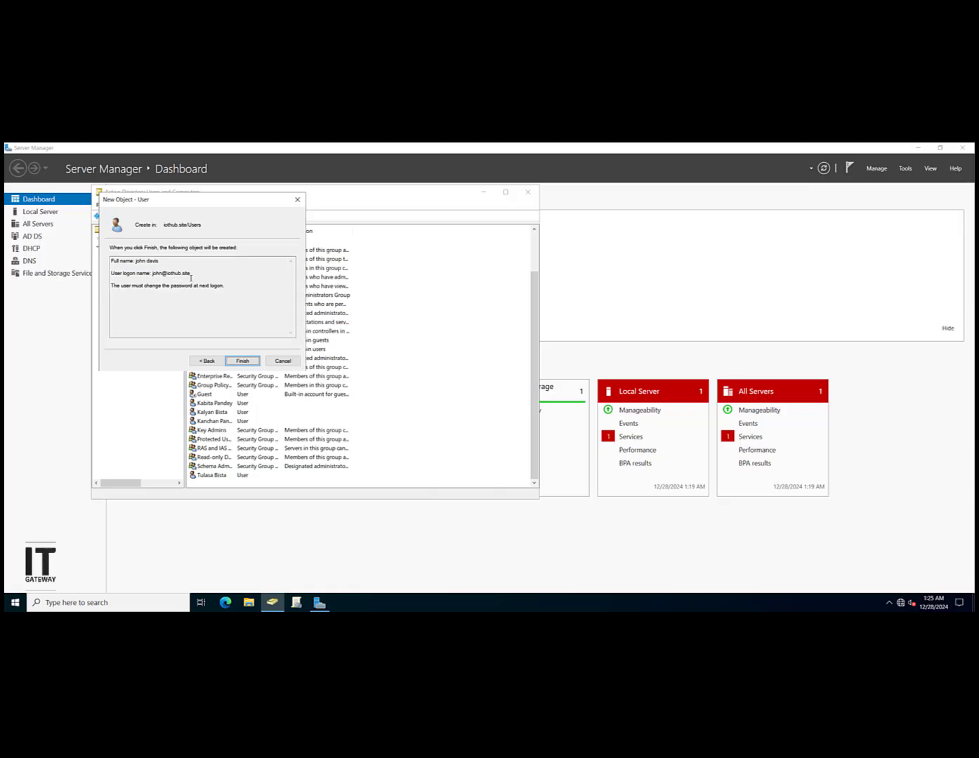
click(243, 361)
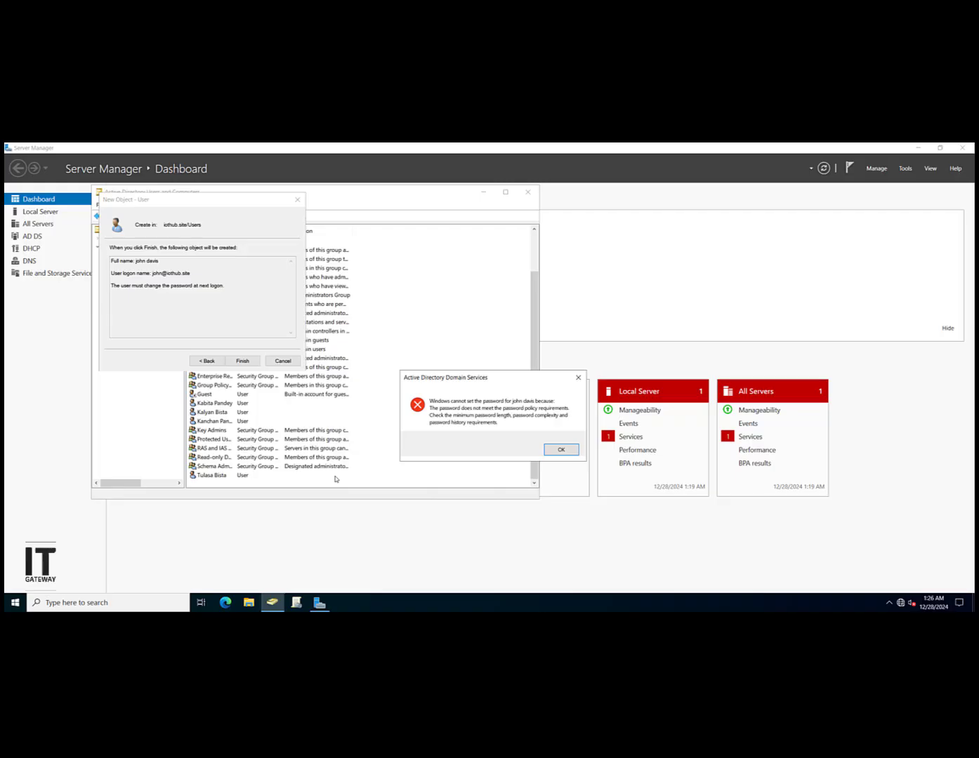
Step: Dismiss the policy error and enter a new password and confirmation, which turn out mismatched
click(574, 450)
click(218, 364)
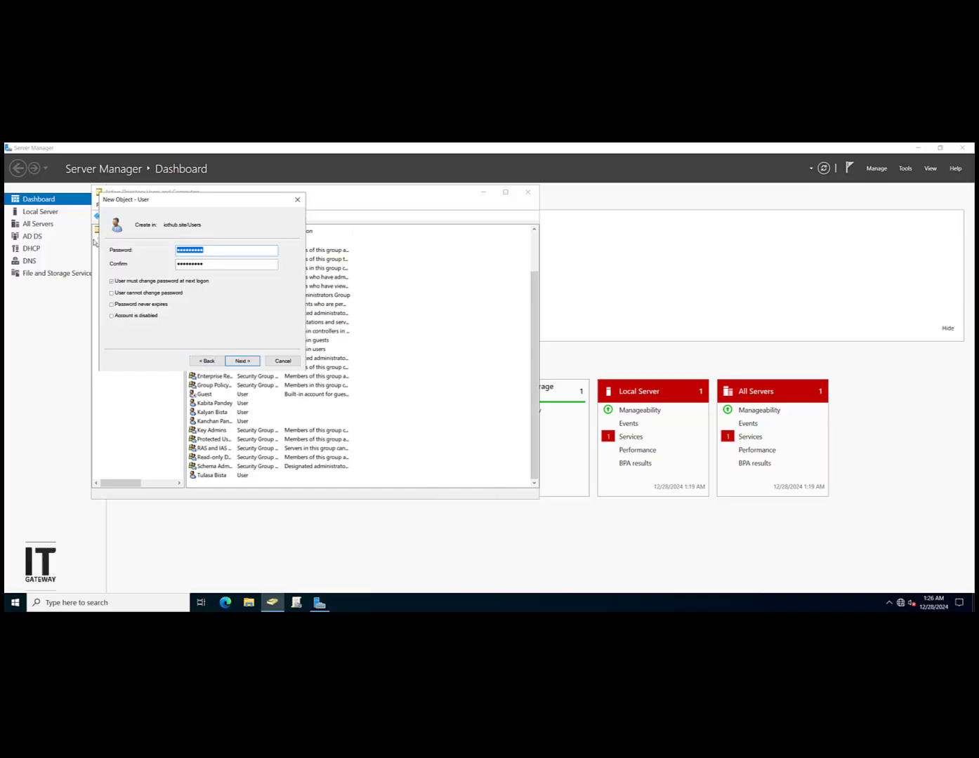
text(***********)
key(Tab)
text(***************)
drag(237, 263, 36, 242)
key(BackSpace)
drag(238, 250, 19, 245)
text(Password@1Password@123)
click(256, 363)
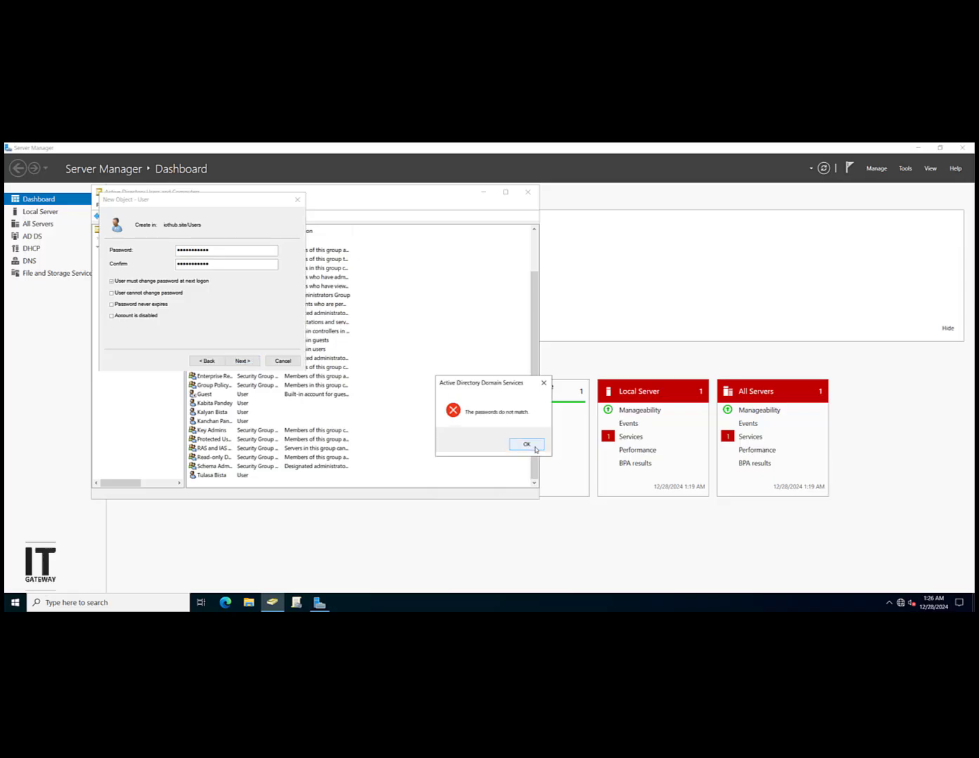
Step: Dismiss the mismatch error and enter the same new password in both fields
click(534, 448)
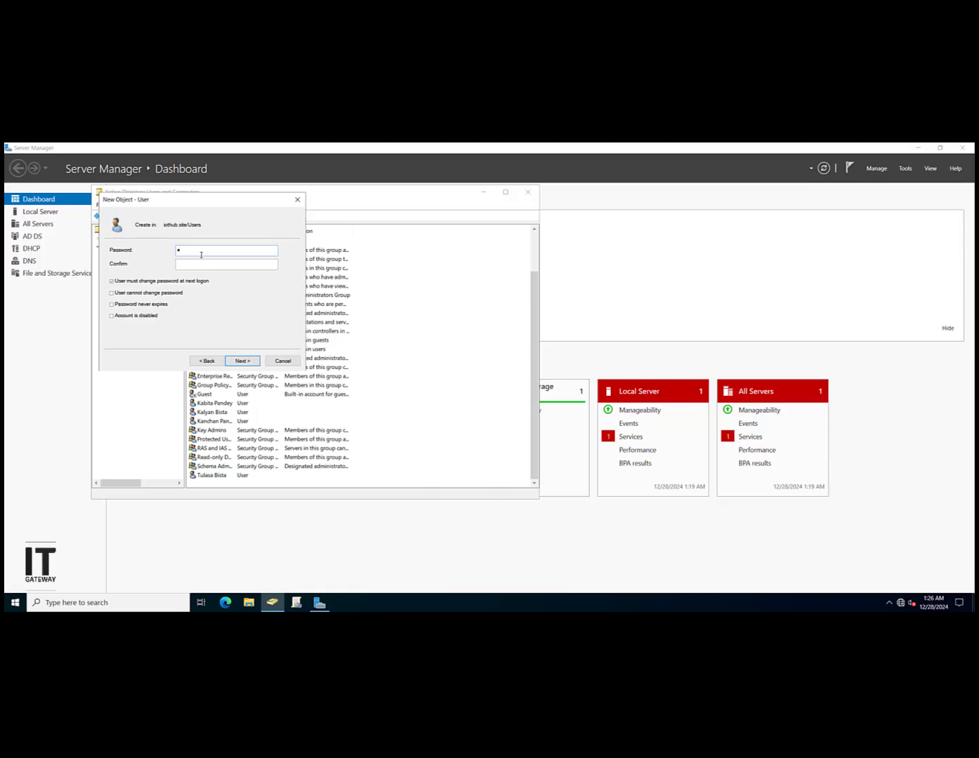
text(•••••••••••)
key(Tab)
text(••••••••••••)
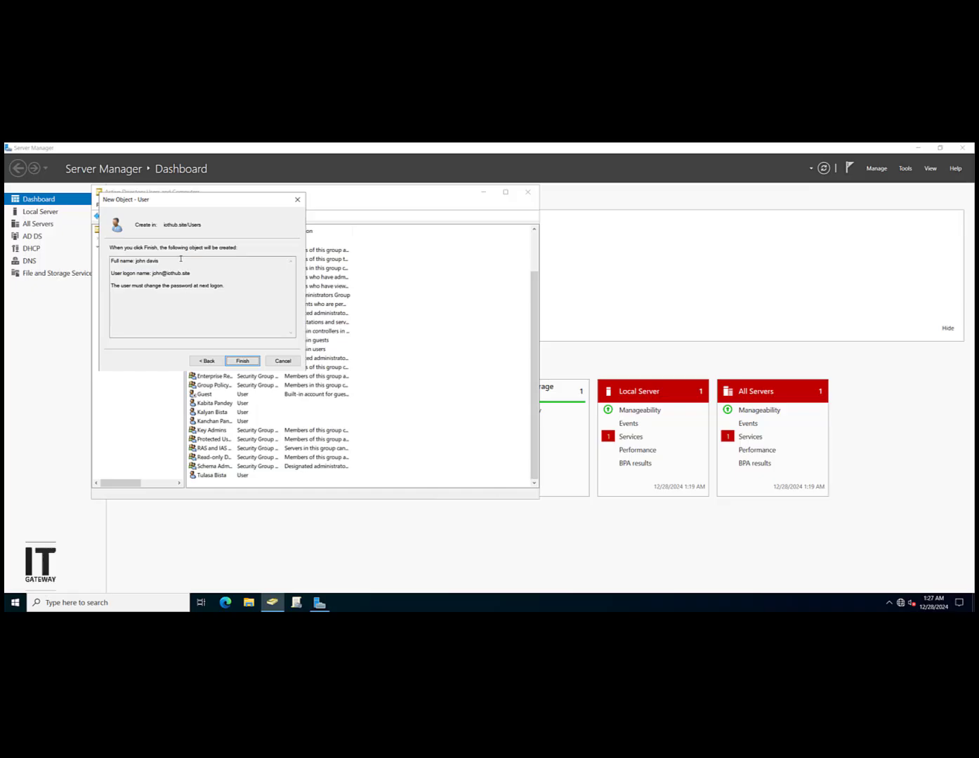
Step: Create the new user account and select it in the Users list, leaving its name unchanged
click(237, 362)
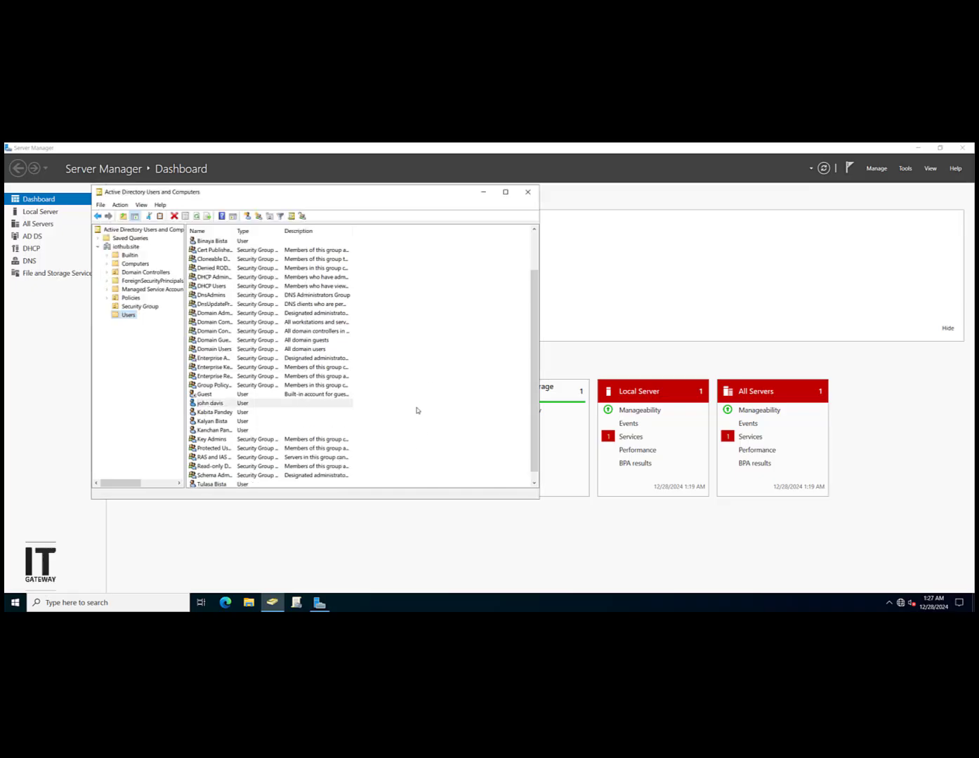
scroll(339, 424, down, 1)
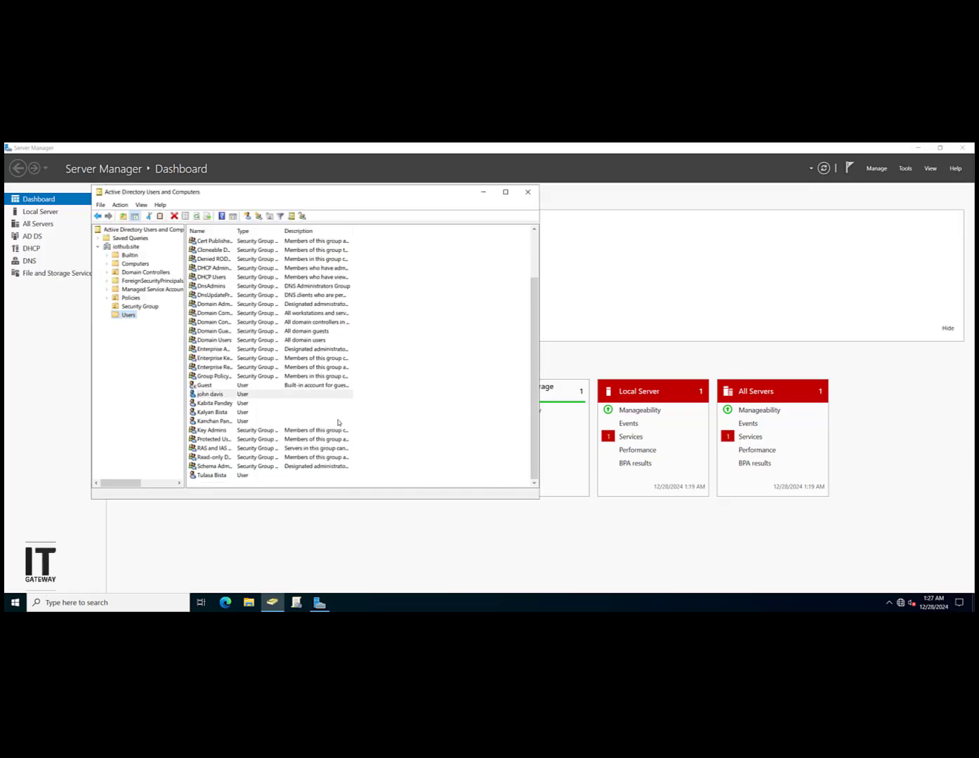
click(221, 404)
click(218, 395)
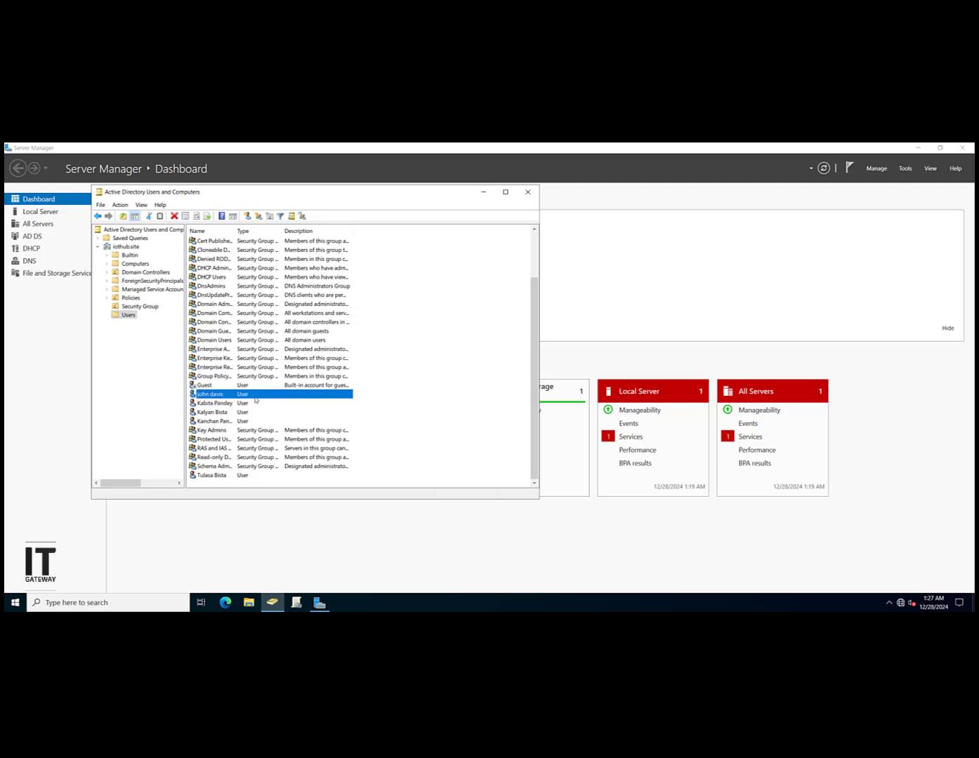
key(F2)
click(257, 399)
Step: Open the new user's properties and review its General, Address, Profile, Telephones and Organization pages
double_click(277, 395)
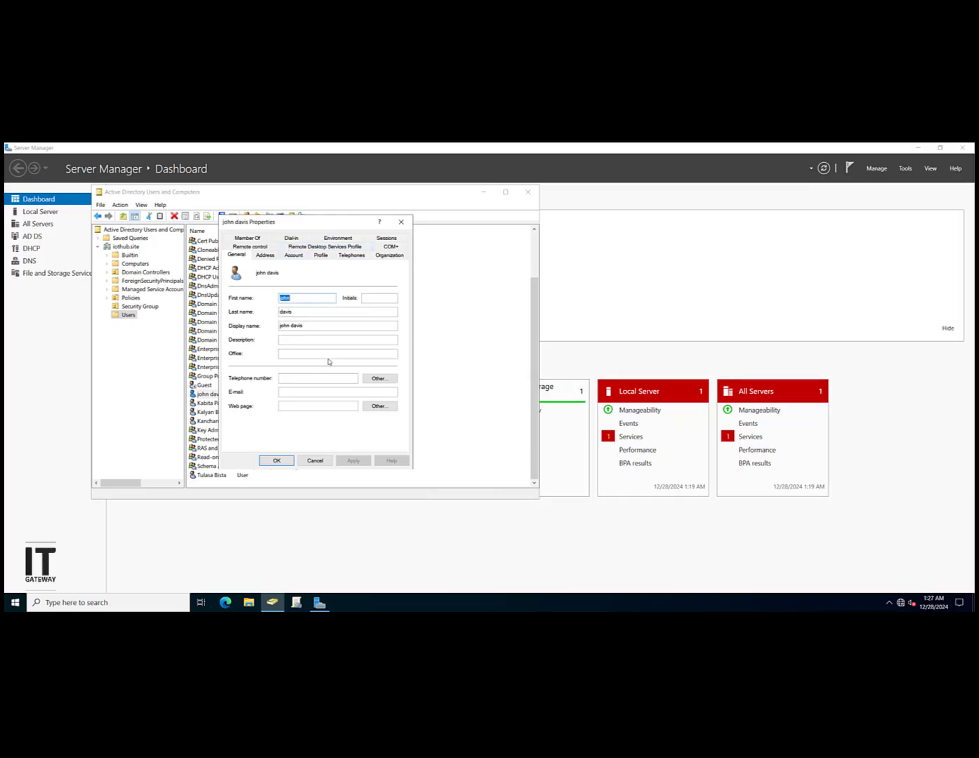
click(289, 352)
click(302, 391)
click(267, 255)
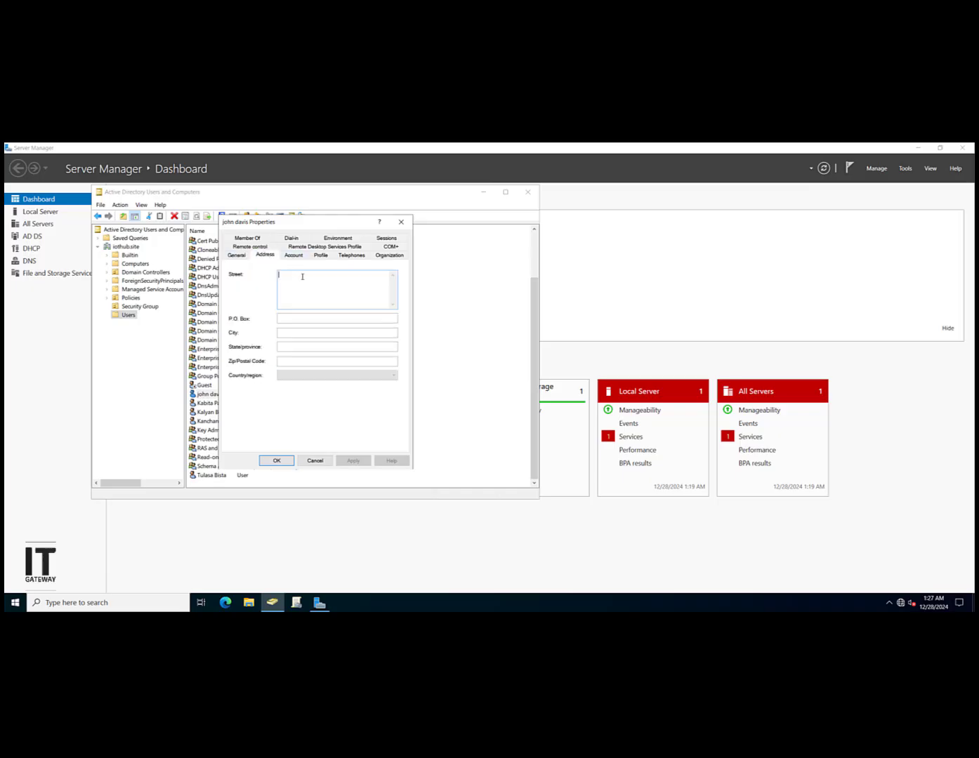
click(302, 284)
click(328, 254)
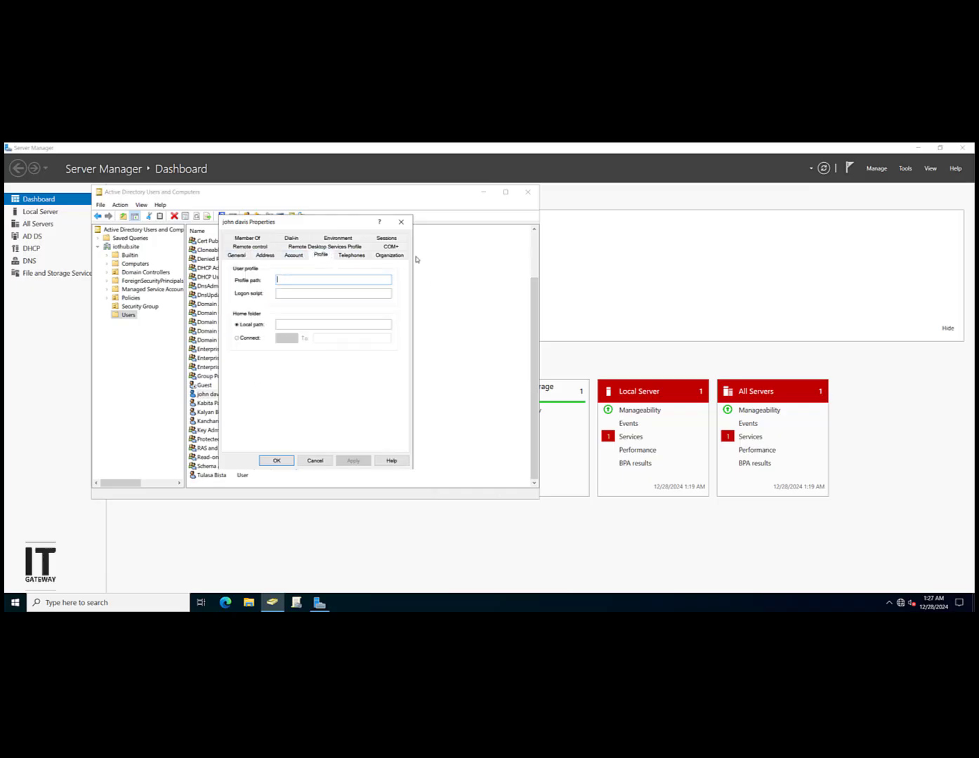
click(352, 255)
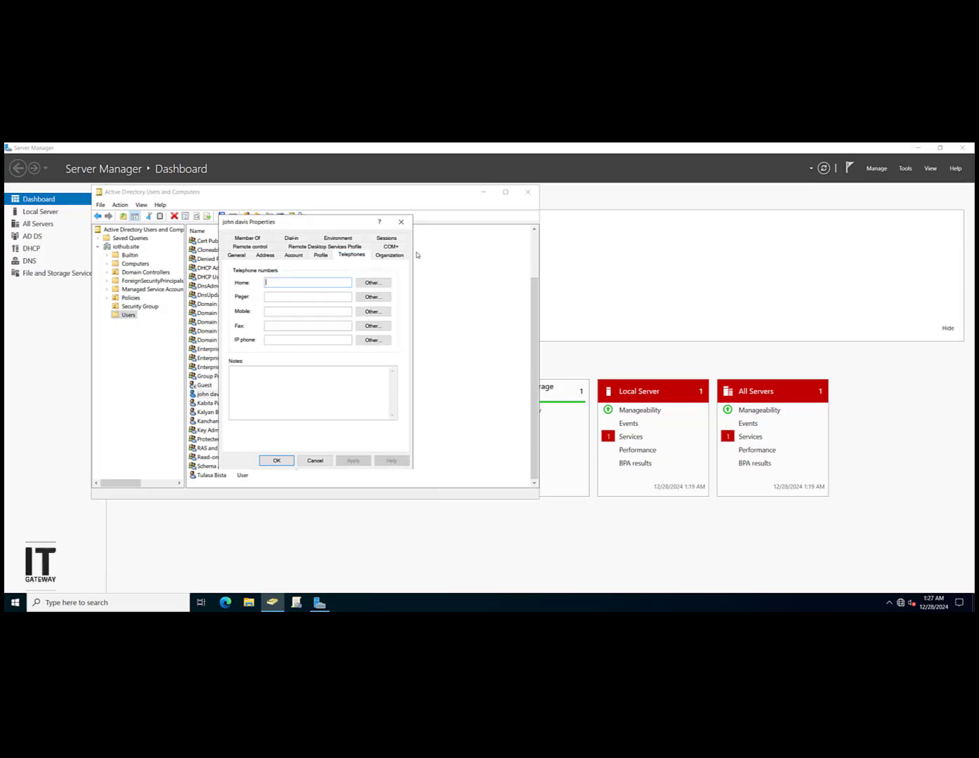
click(402, 257)
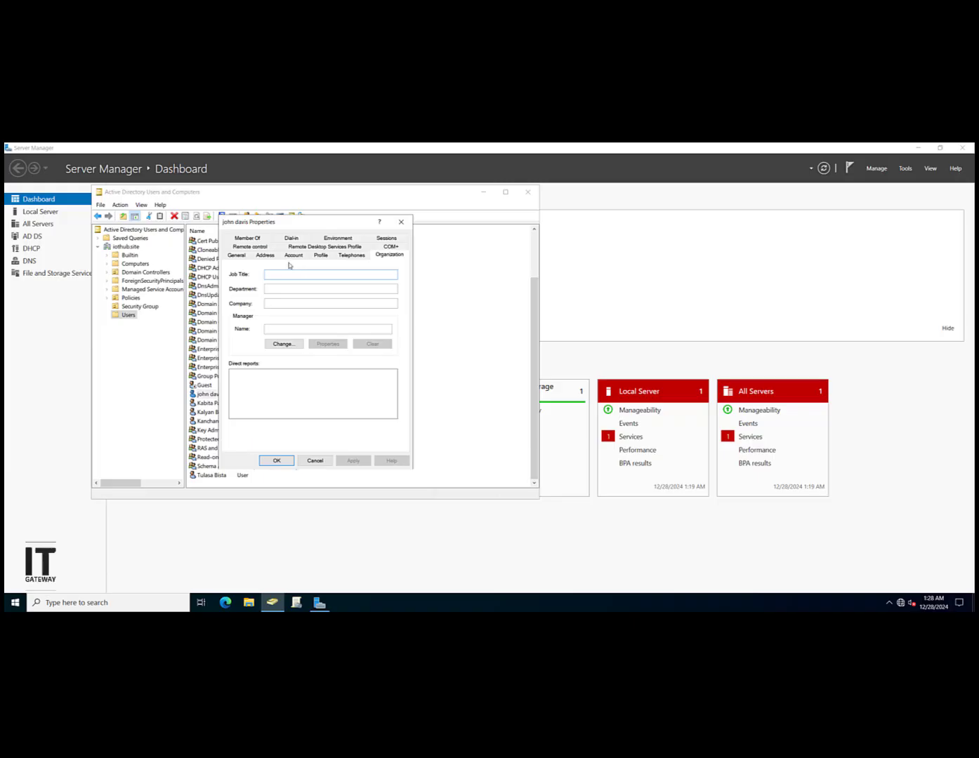
Step: Review the user's Domain Users membership, try adding Administrators, then cancel without changes
click(247, 237)
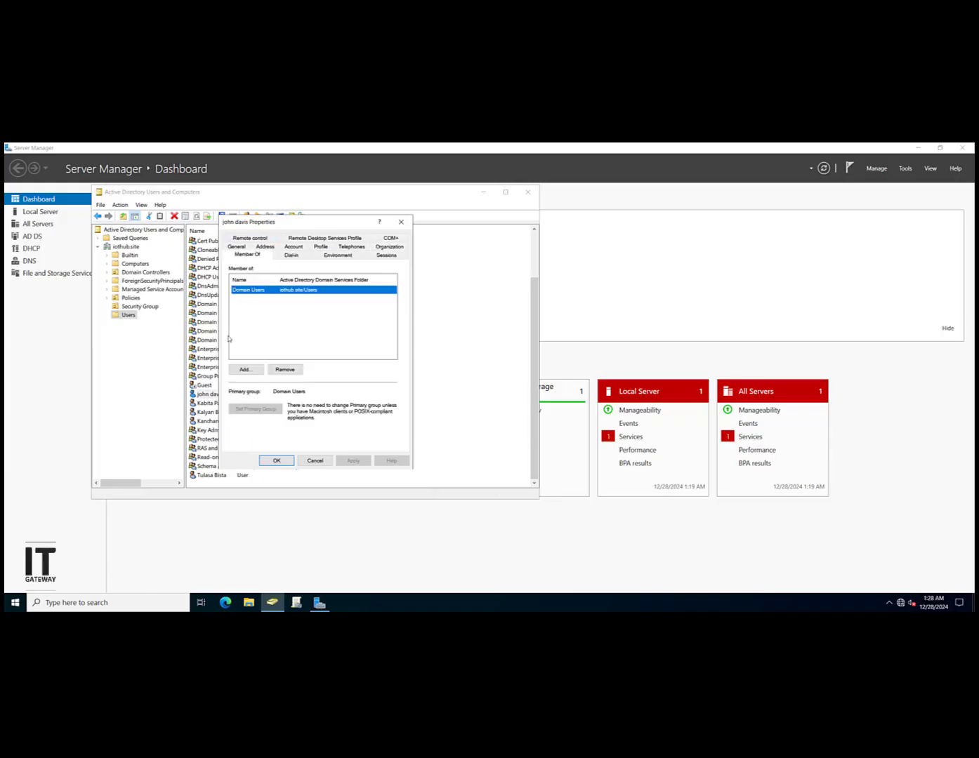
click(318, 328)
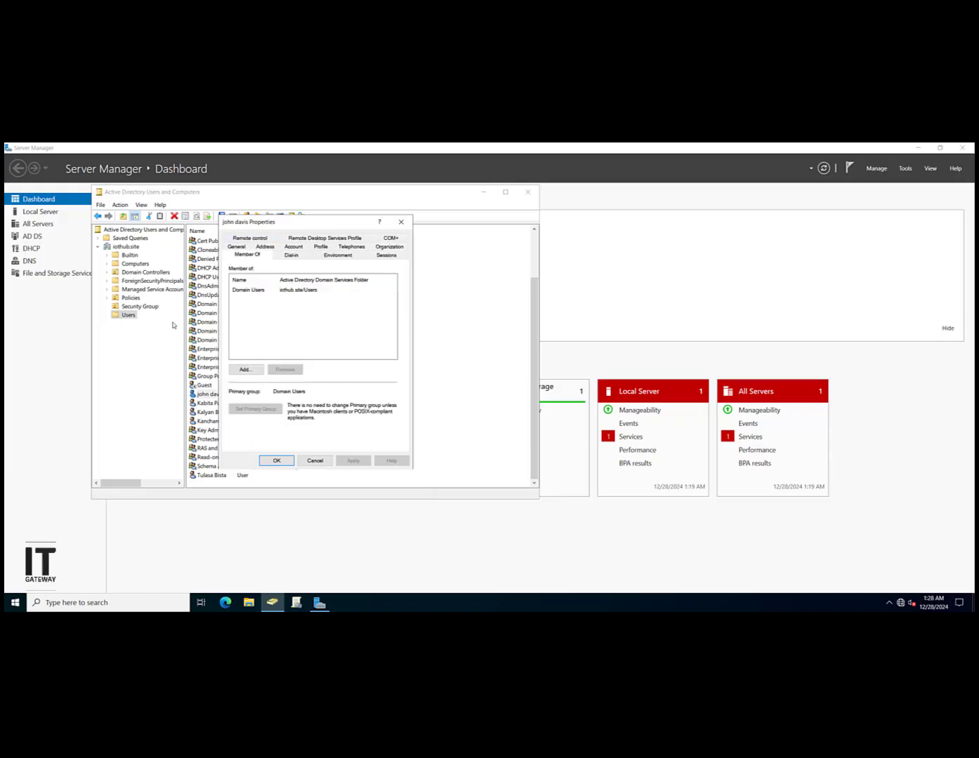
click(279, 291)
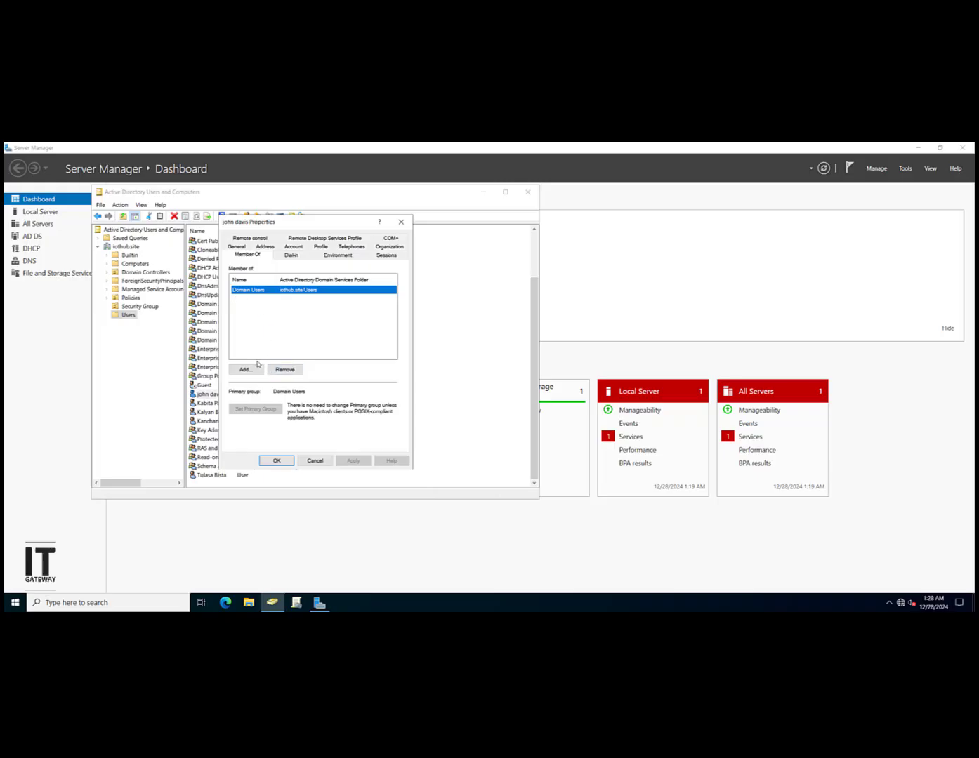
click(246, 370)
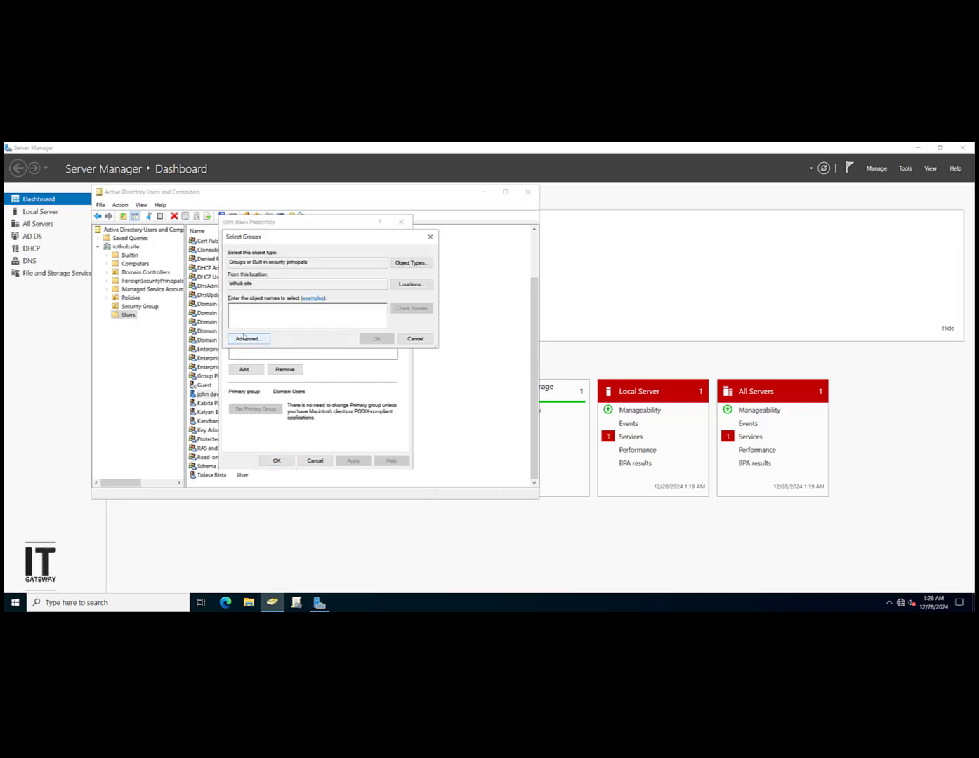
text(ad)
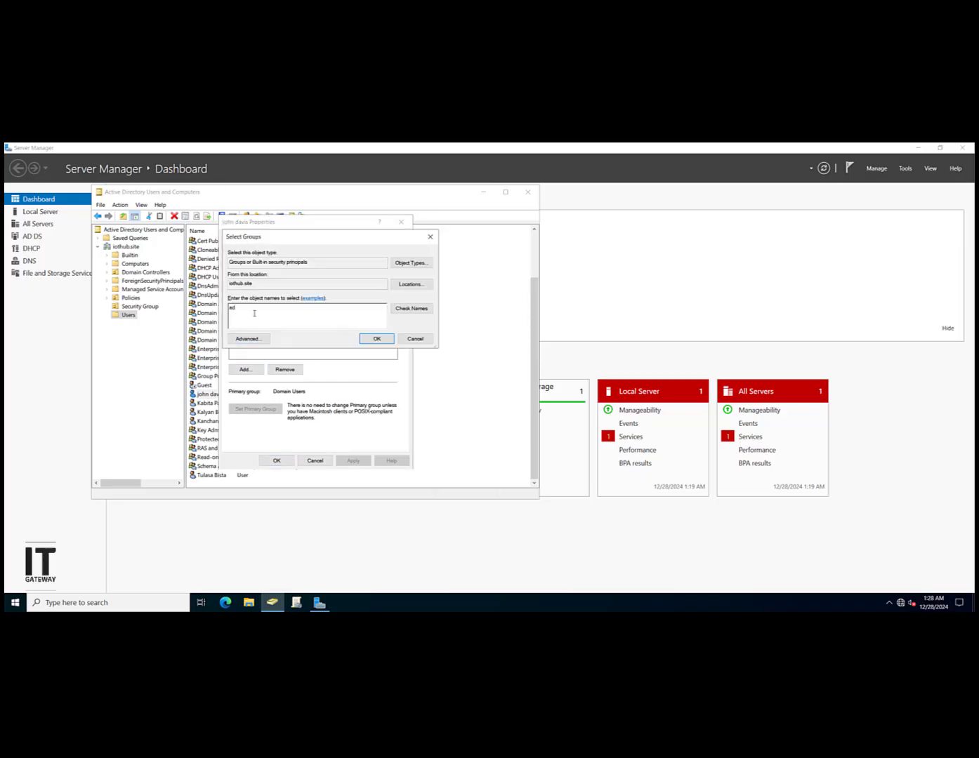
text(min)
click(400, 313)
click(416, 339)
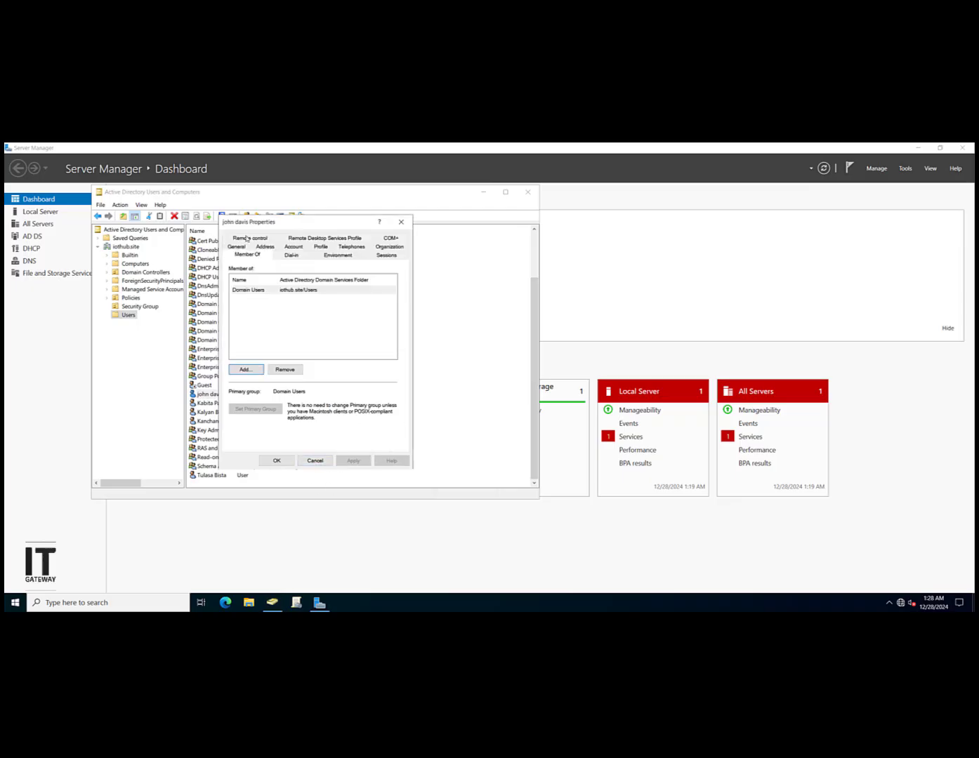
click(316, 461)
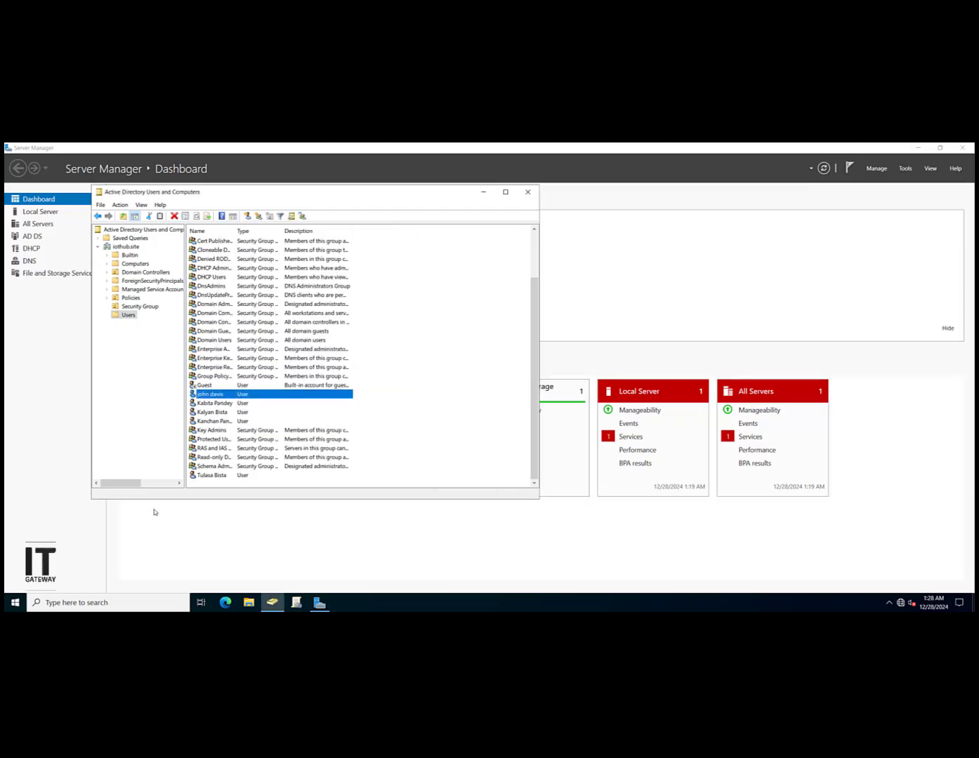
click(498, 424)
click(249, 394)
Step: List the Security Group OU's two family groups and glance at Policies
click(144, 363)
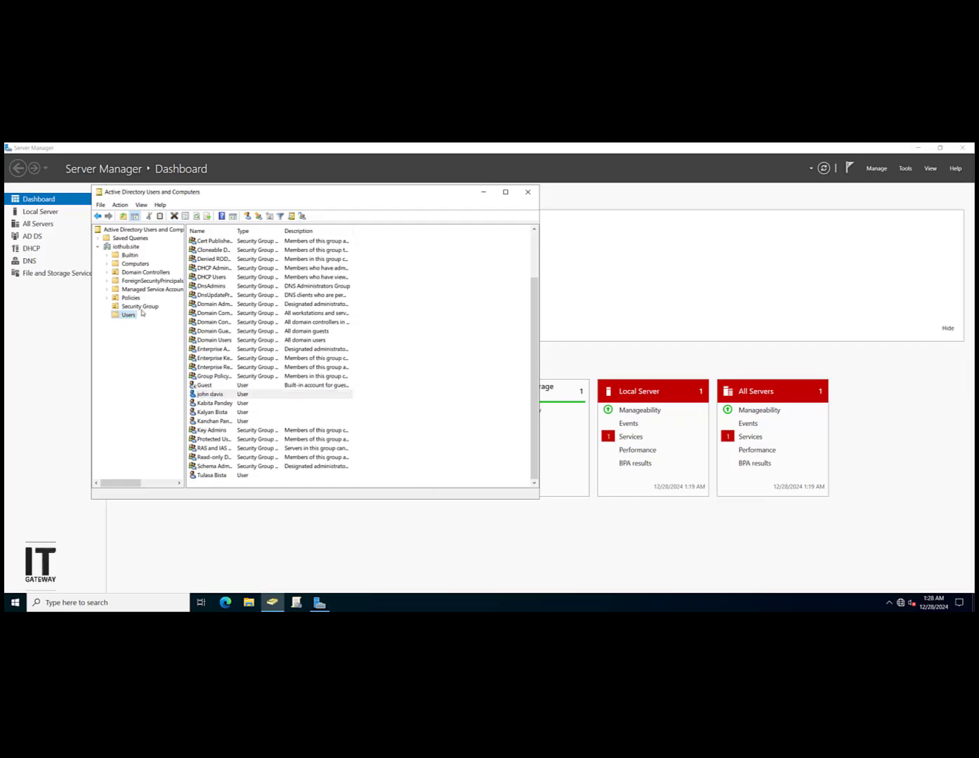
click(142, 307)
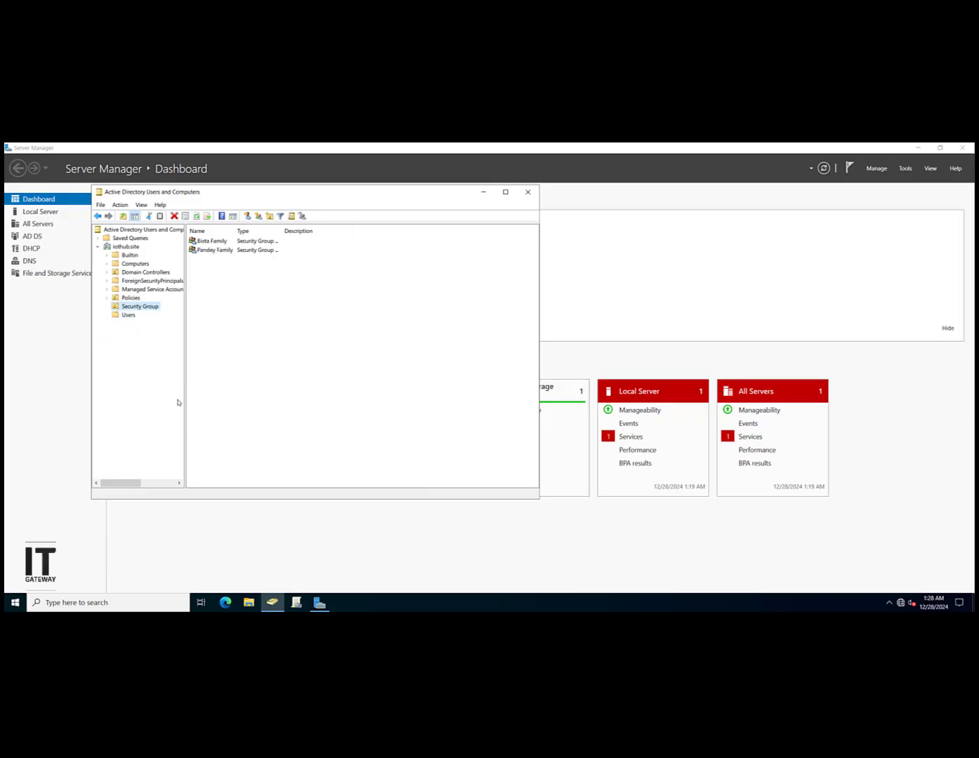
click(131, 298)
Step: Create a Global distribution group named Management in the Security Group folder
click(117, 315)
click(137, 307)
click(259, 215)
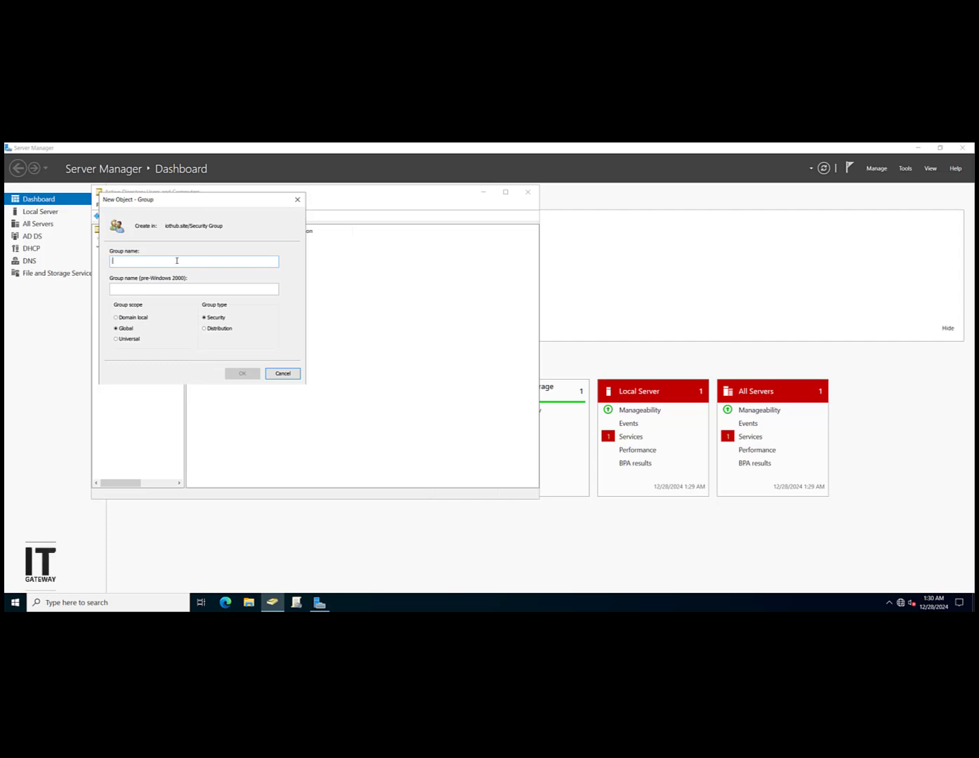
text(Manage)
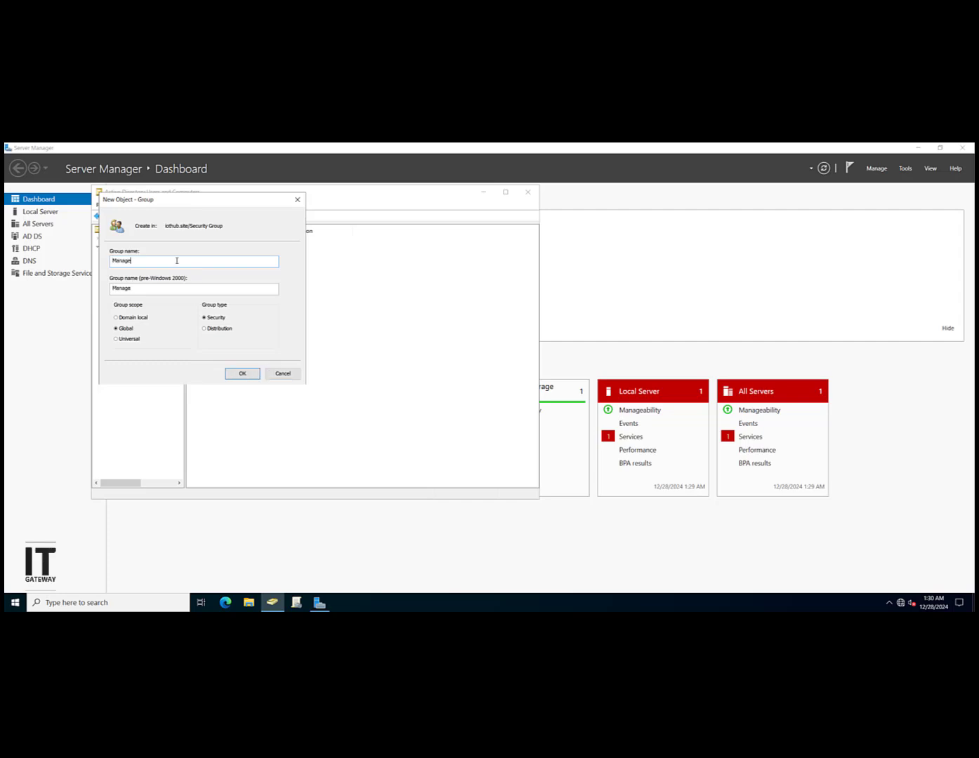
text(ment)
click(217, 331)
click(241, 373)
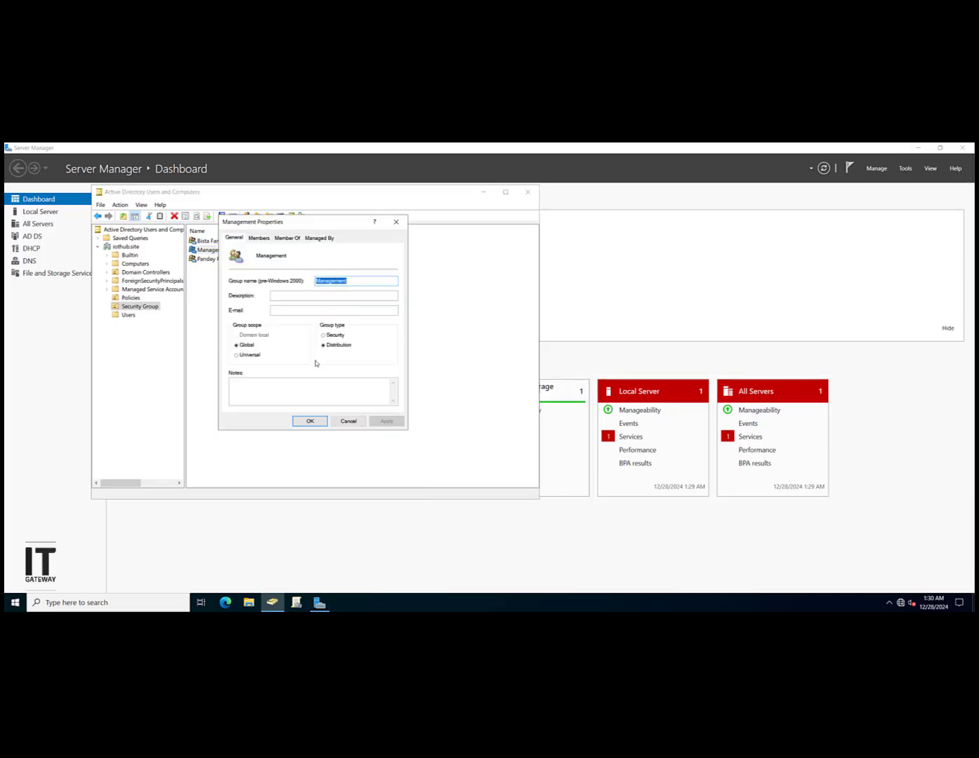
Step: Add the existing user account as a member of Management, then close the group's properties
click(264, 238)
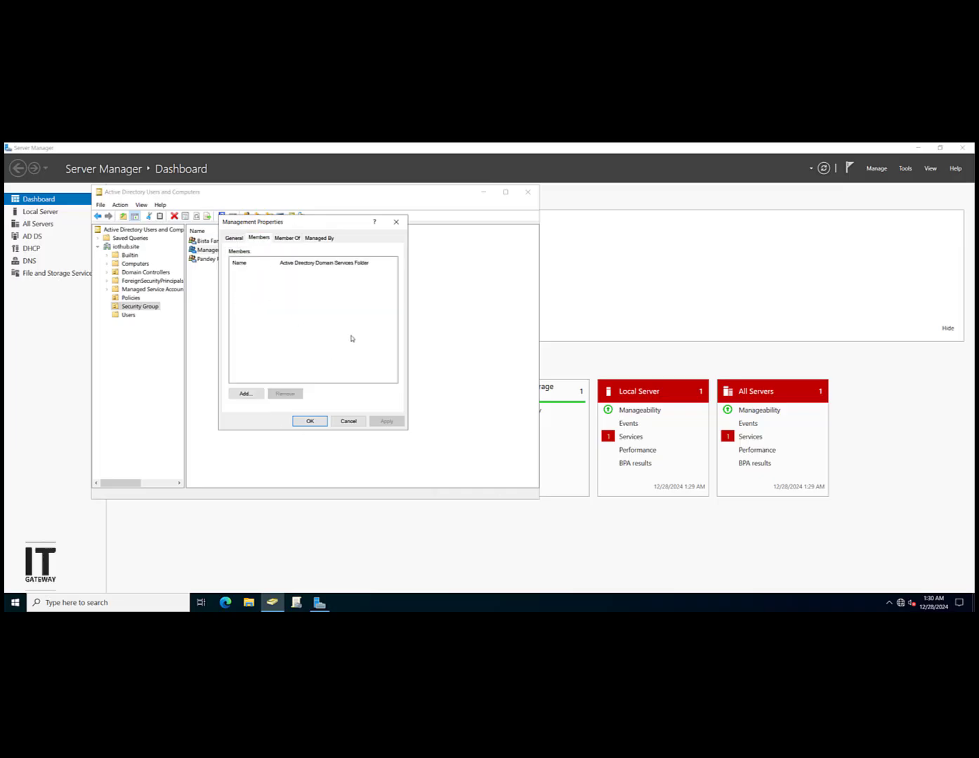
click(245, 393)
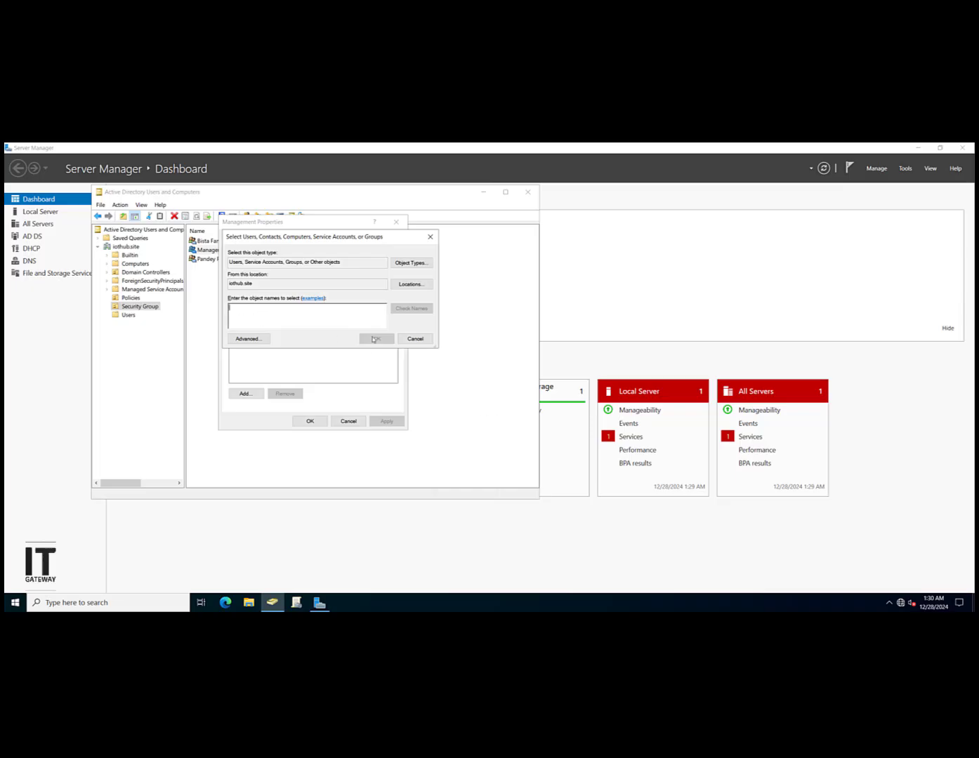
text(john)
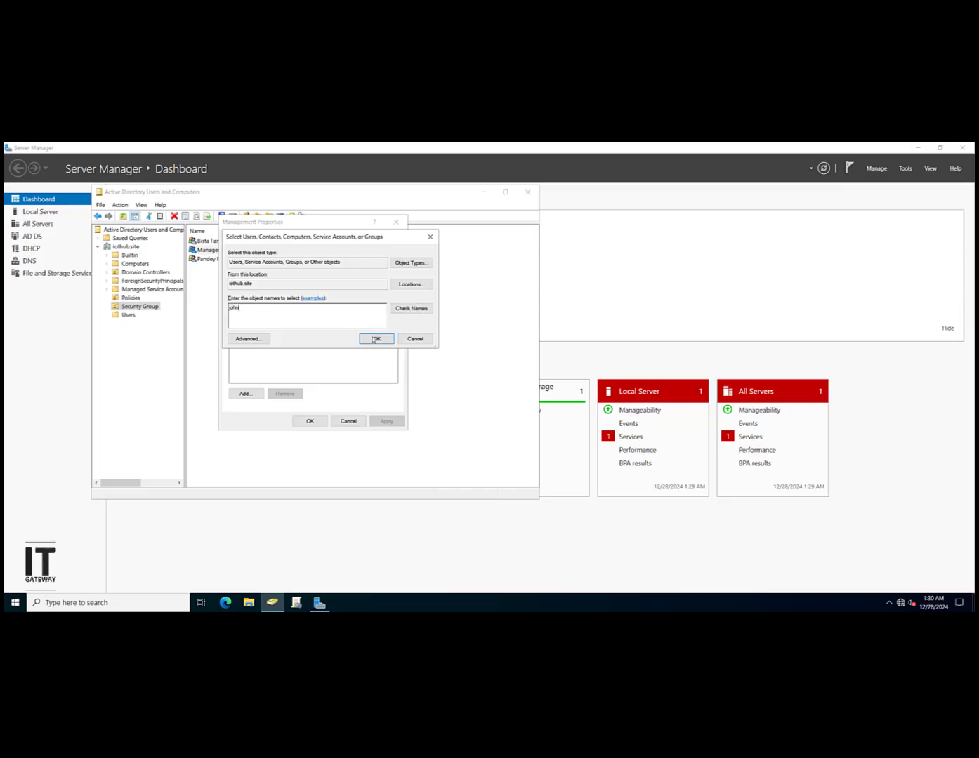
click(412, 308)
click(372, 340)
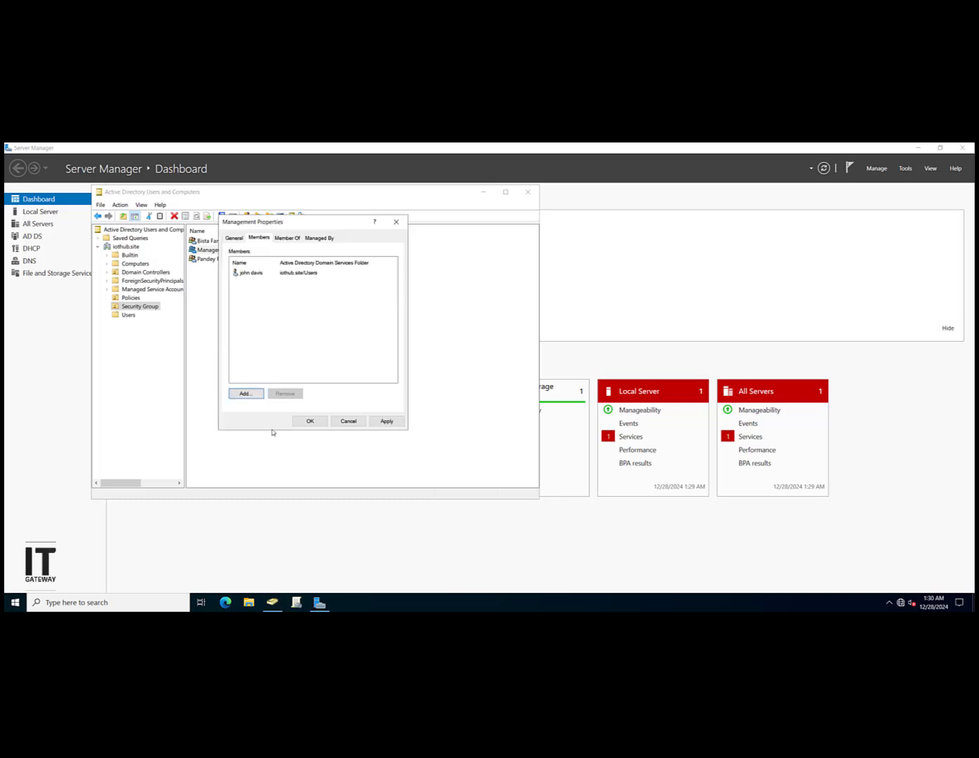
click(250, 394)
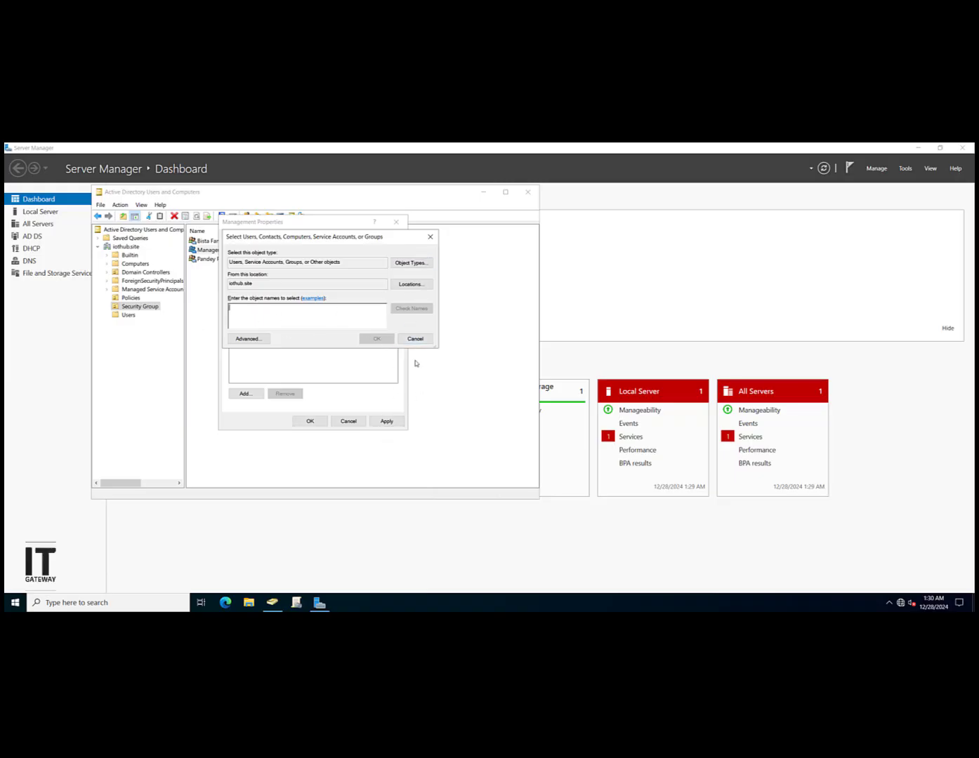
click(415, 339)
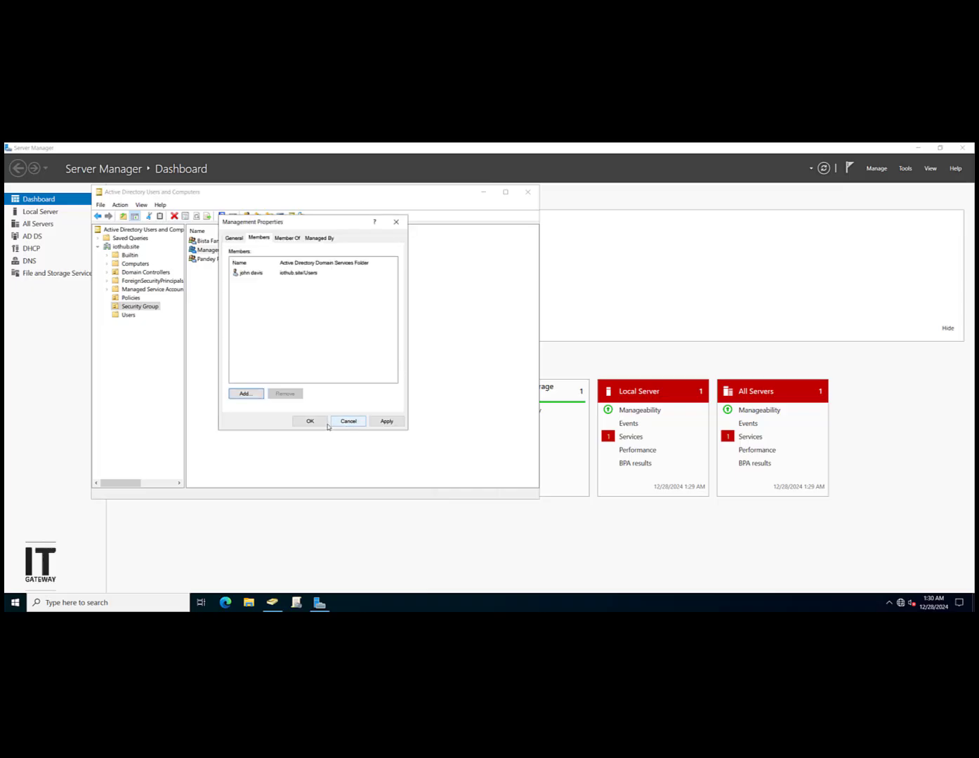
click(323, 423)
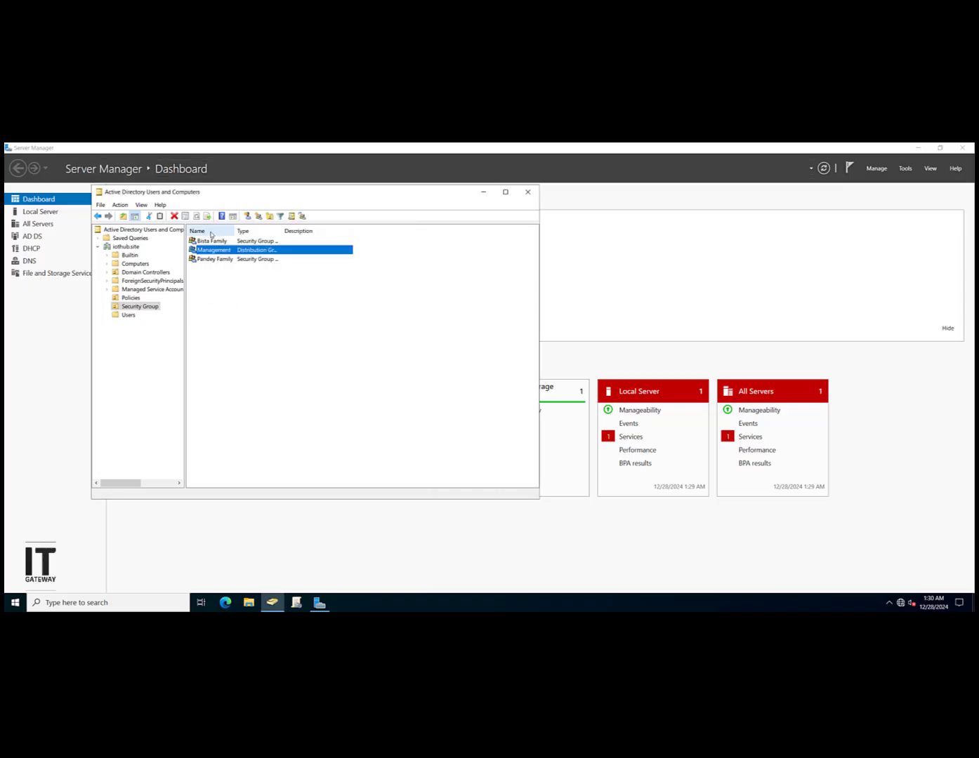
Step: Create a second user account in Security Group whose password must change at next logon
click(249, 217)
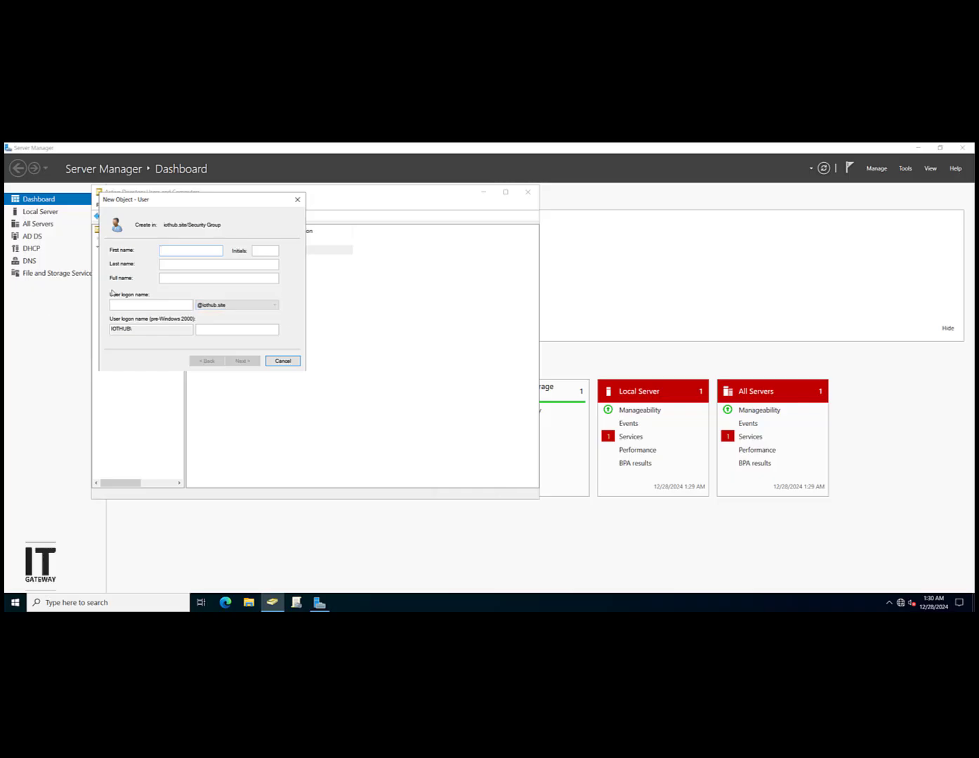
text(marry)
key(Tab)
key(Tab)
key(Tab)
text(ma)
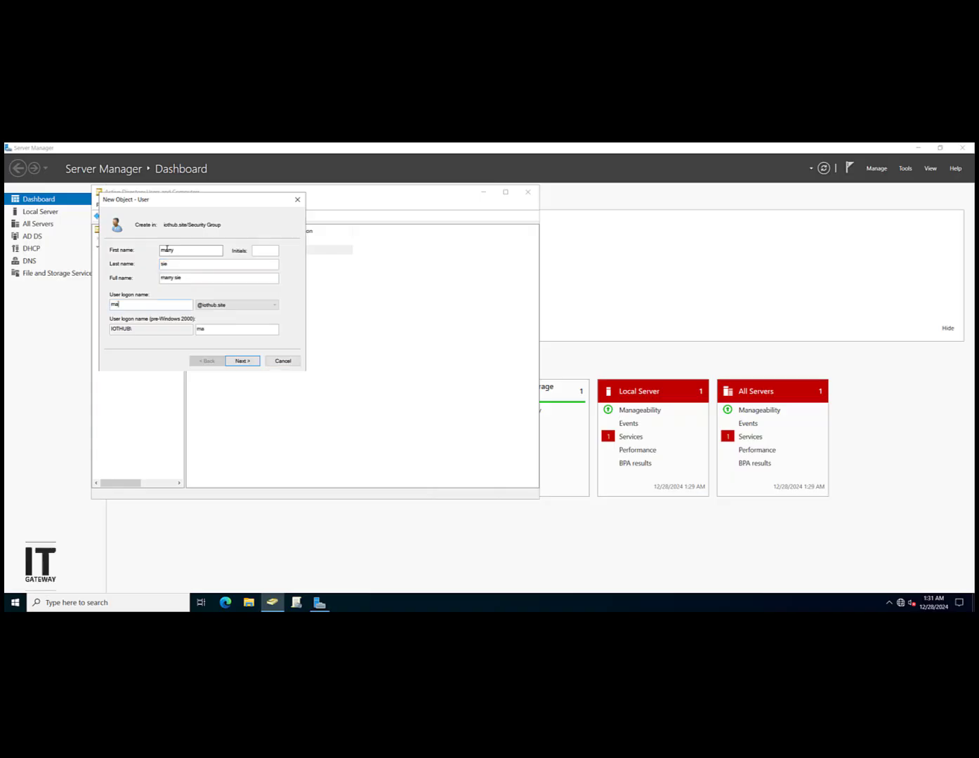
click(239, 361)
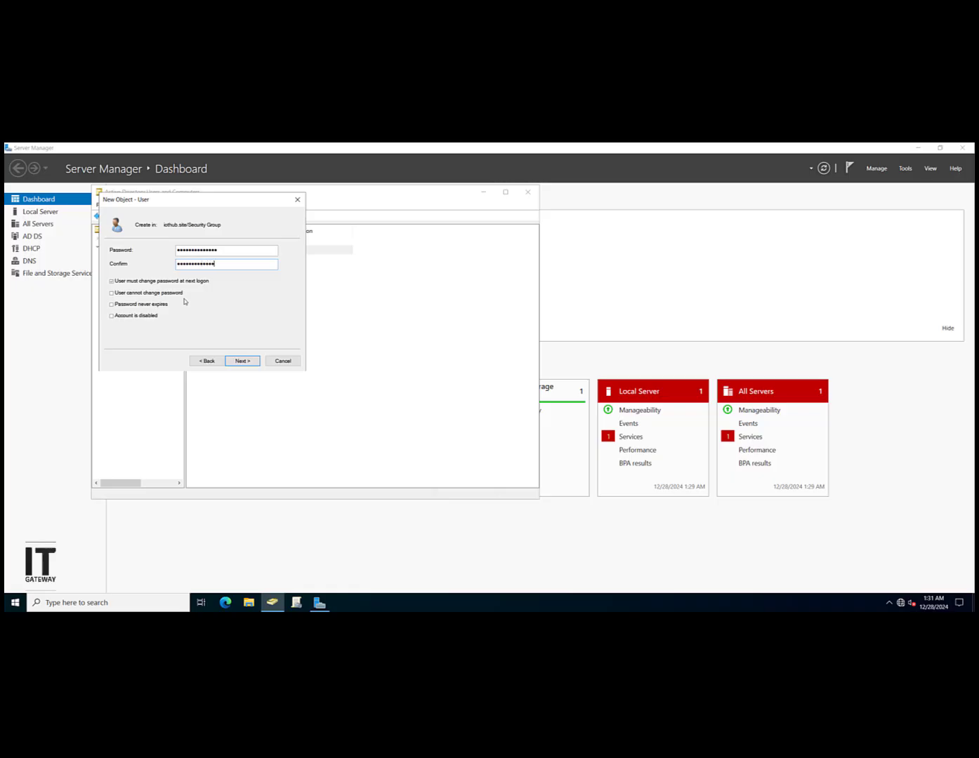
key(Return)
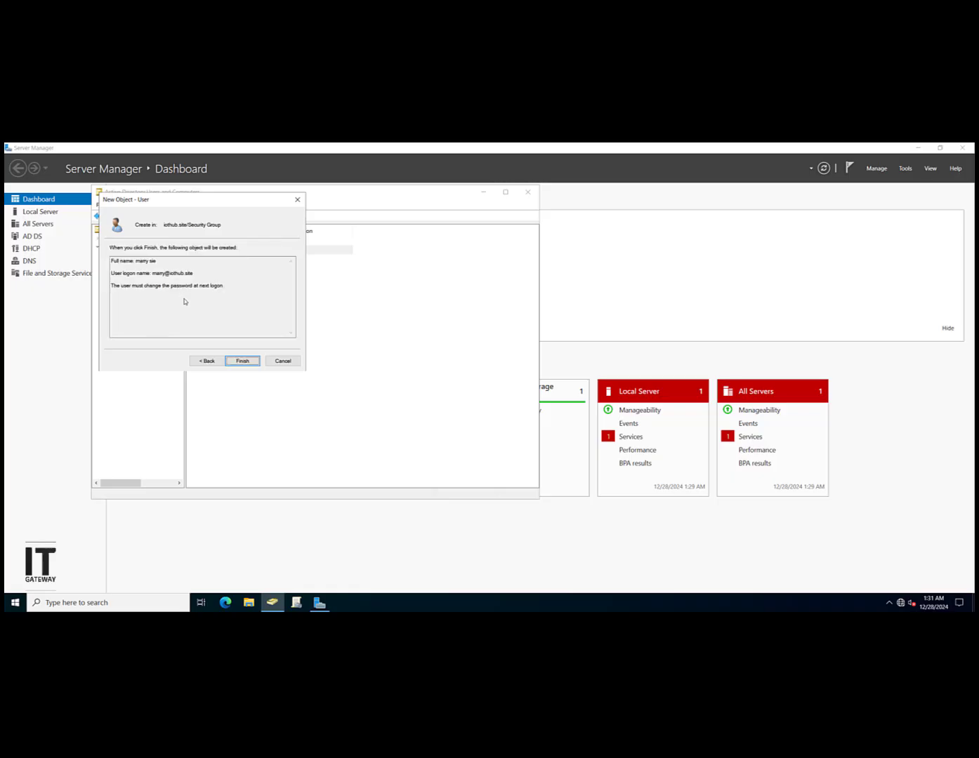
click(243, 361)
click(282, 355)
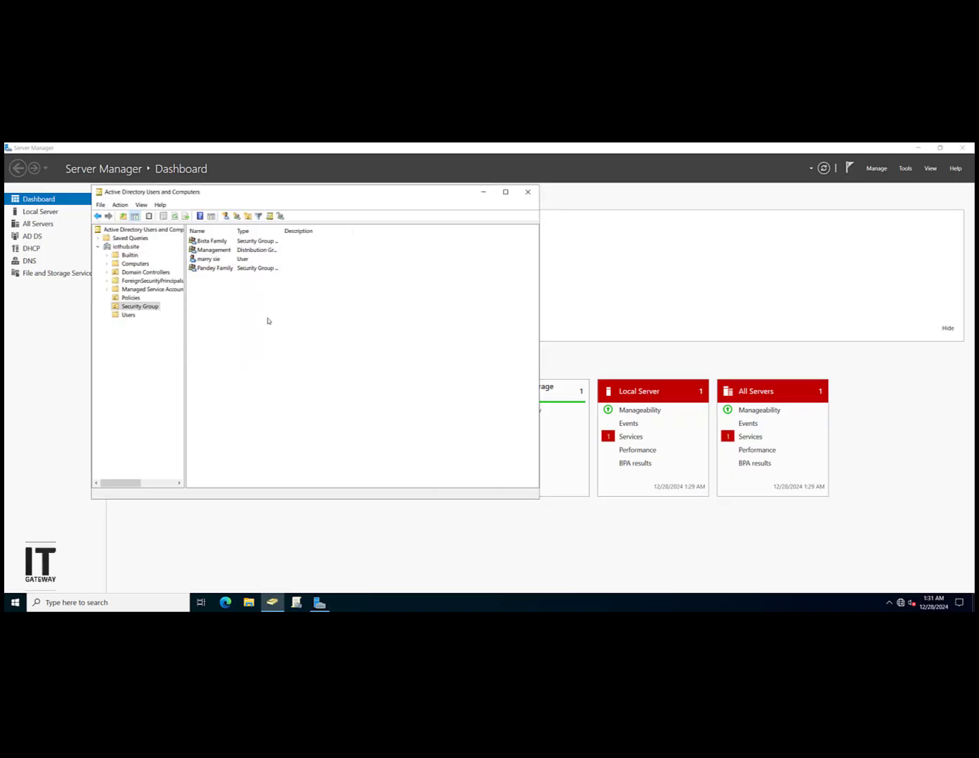
click(253, 251)
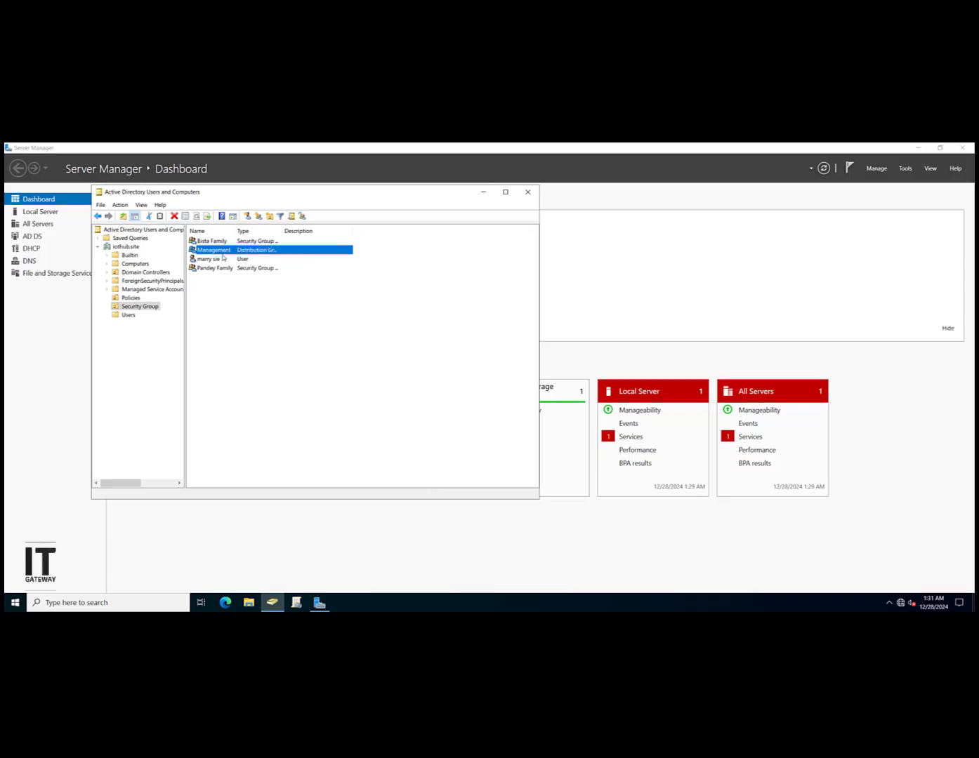
Step: Add the newly created user to Management's members, apply, and close the properties
double_click(223, 251)
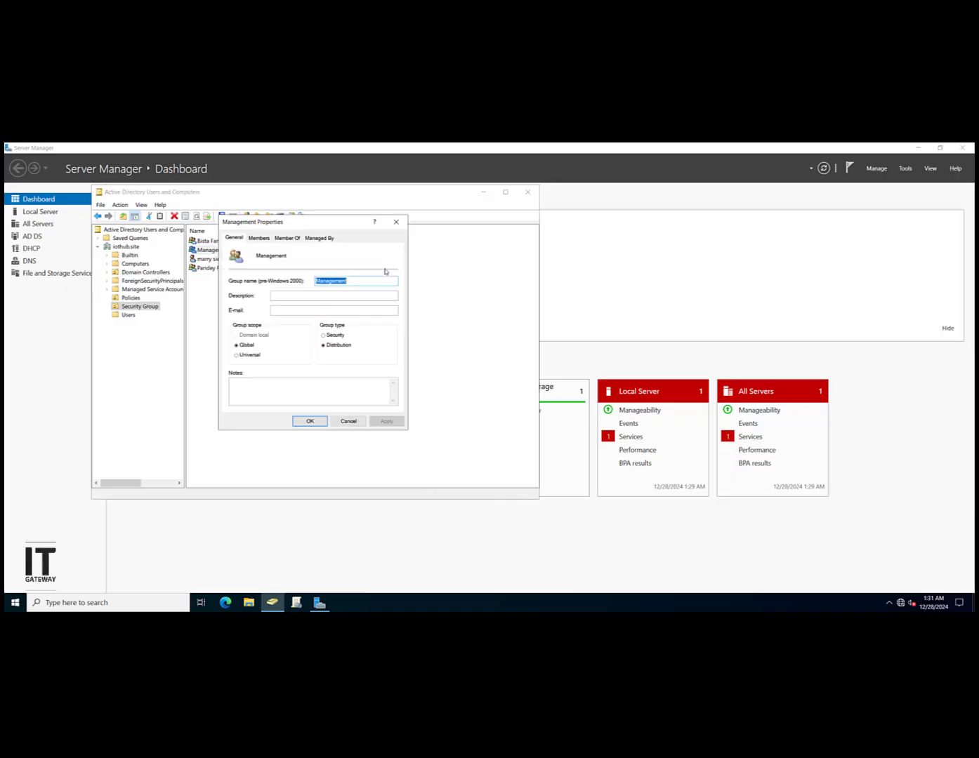
click(260, 237)
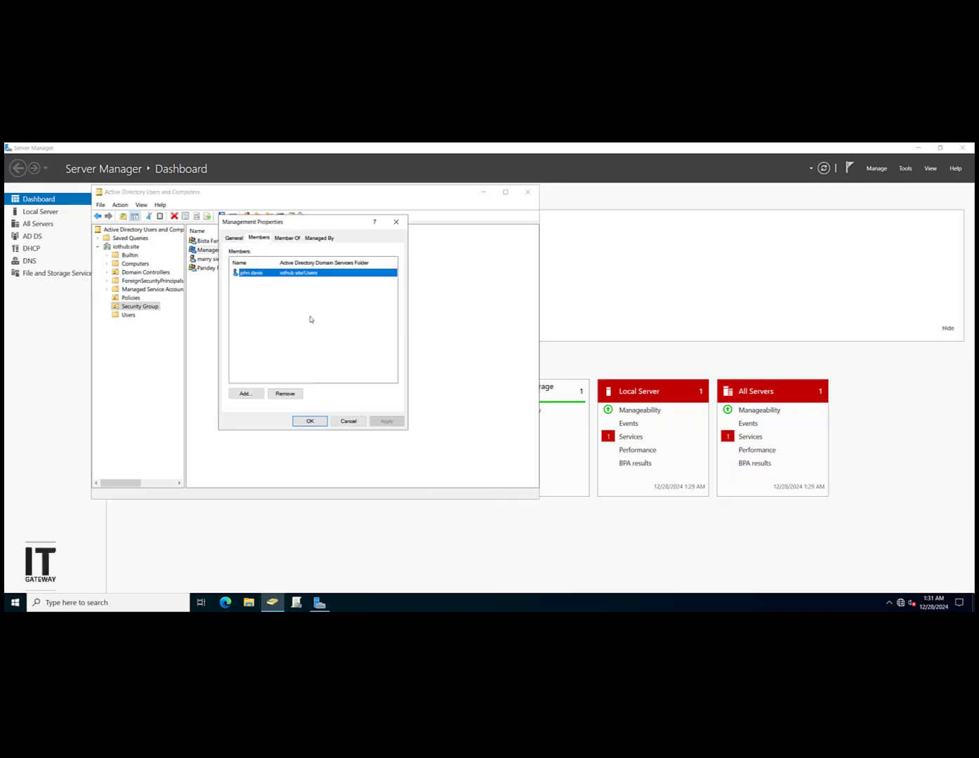
click(245, 394)
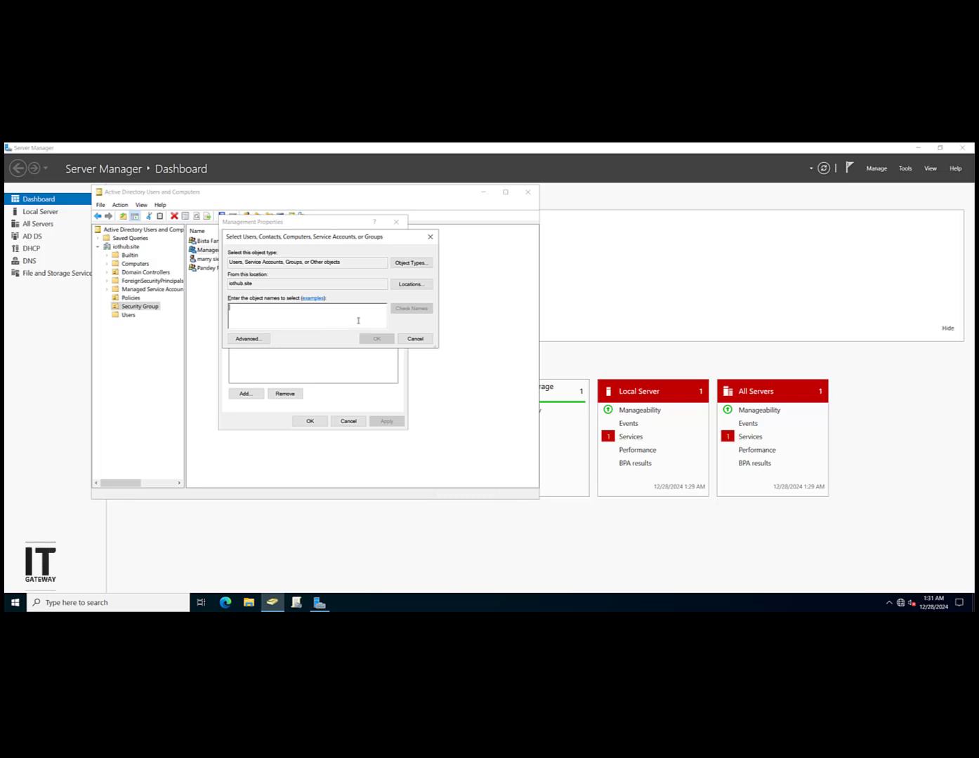
text(mar)
click(406, 309)
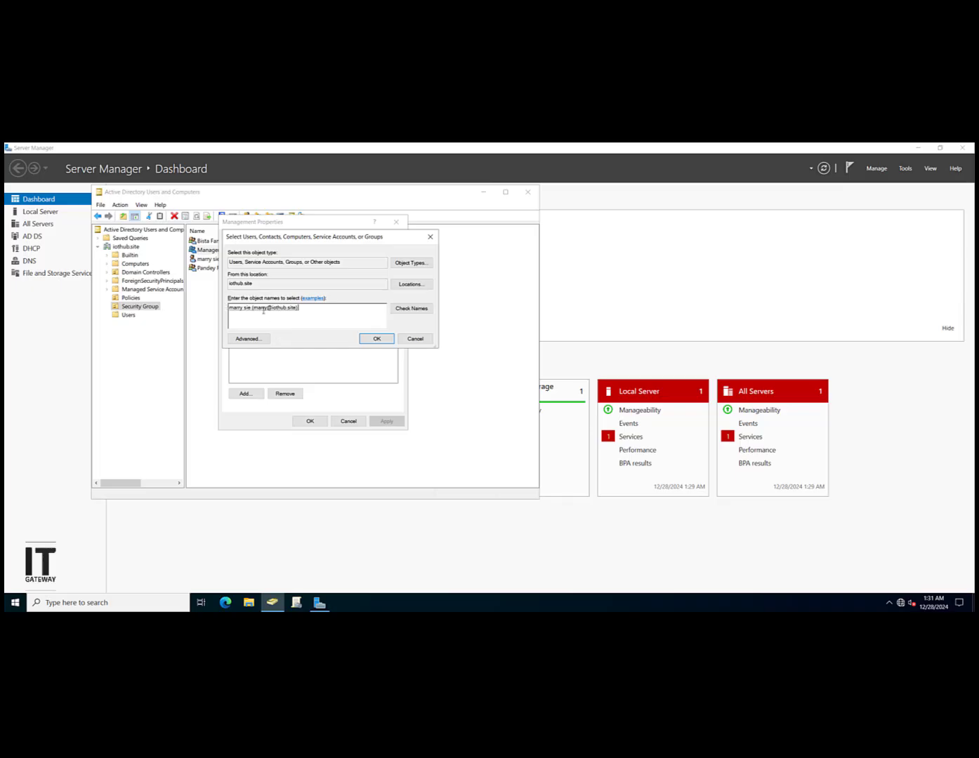
click(377, 339)
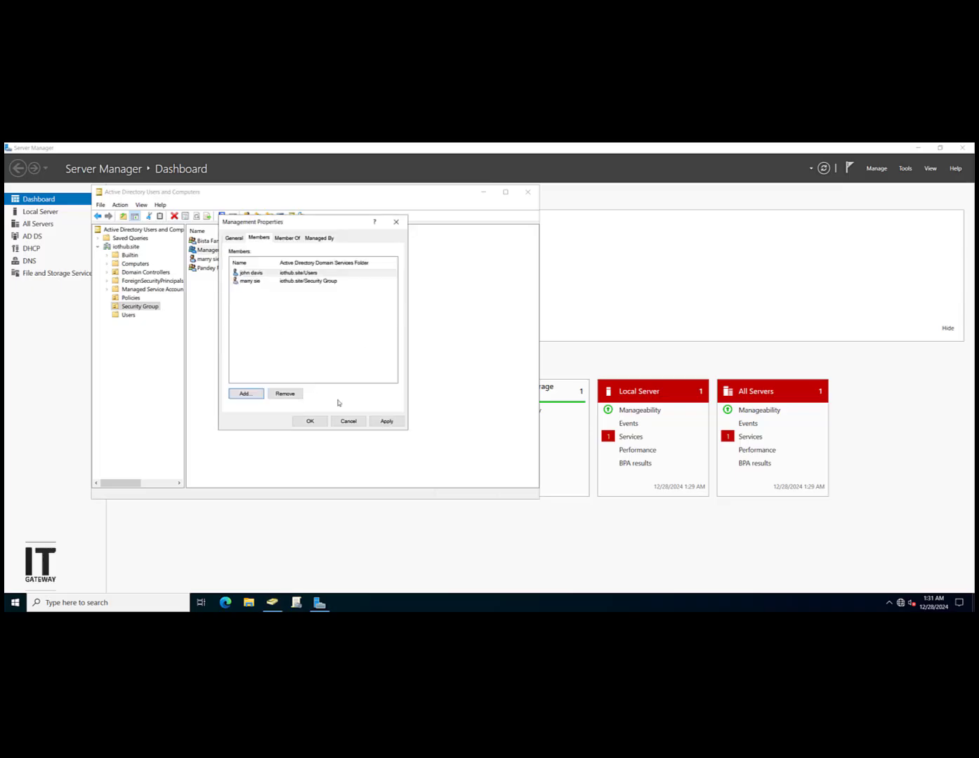
click(390, 421)
click(312, 421)
click(346, 407)
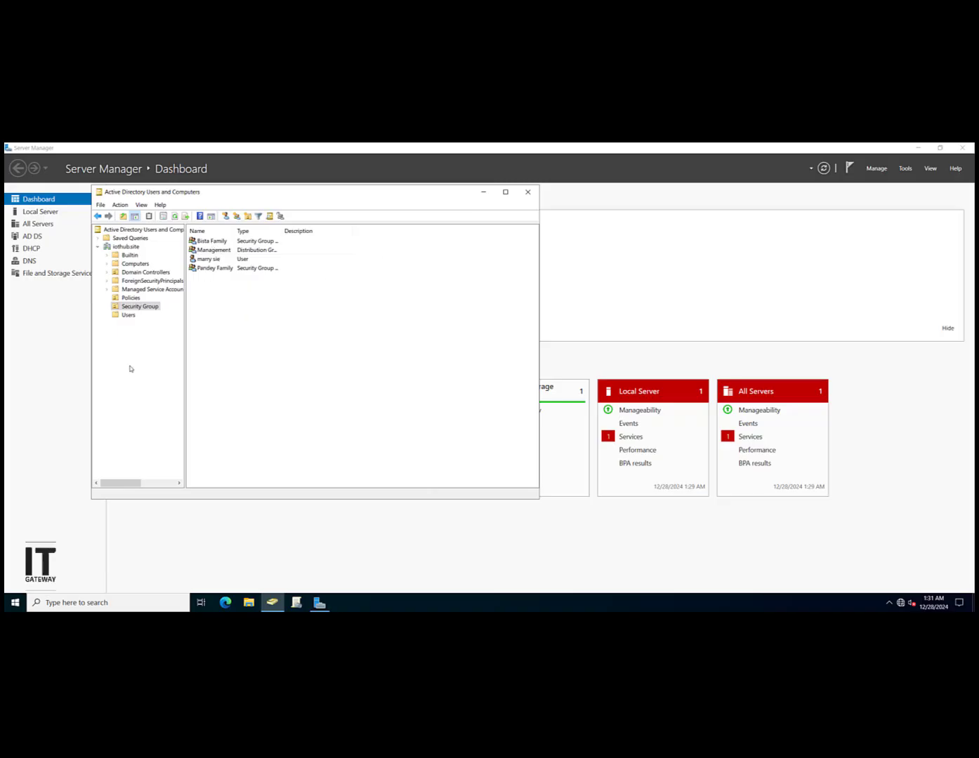
Step: Drag the new user account from Security Group into the Users container and confirm the move
click(143, 307)
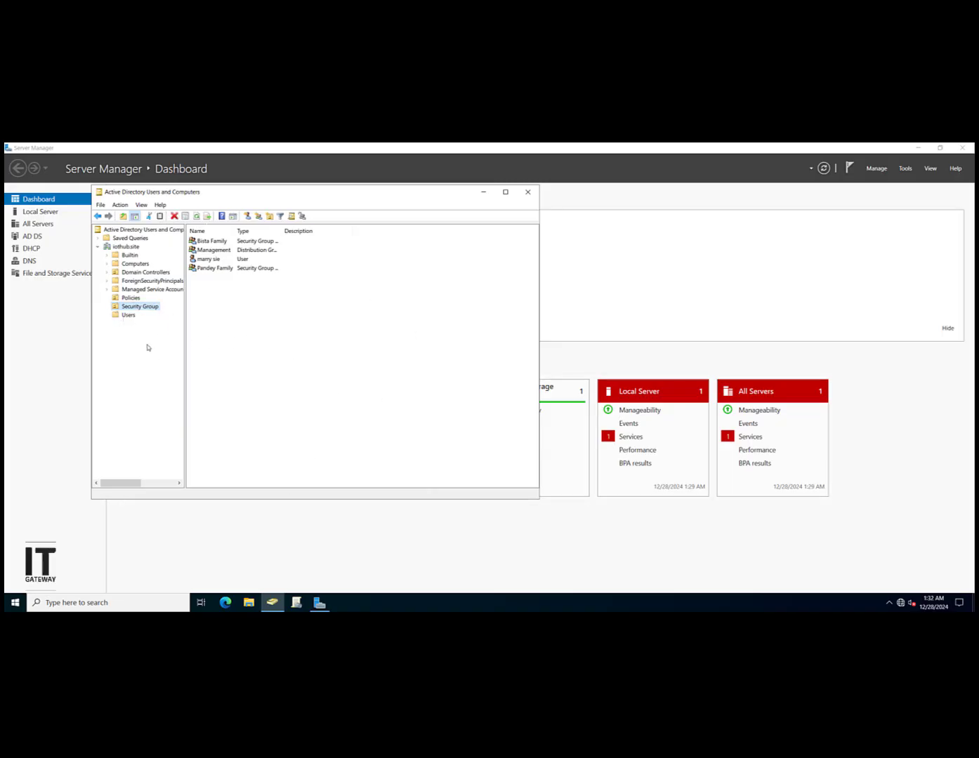
click(129, 316)
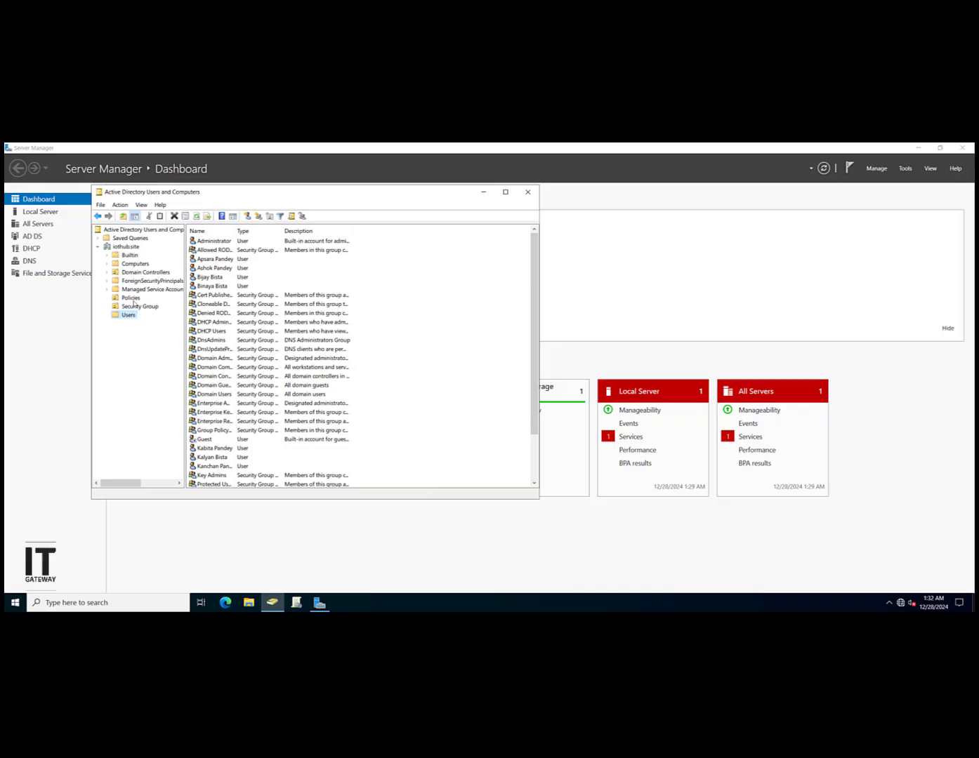
click(138, 307)
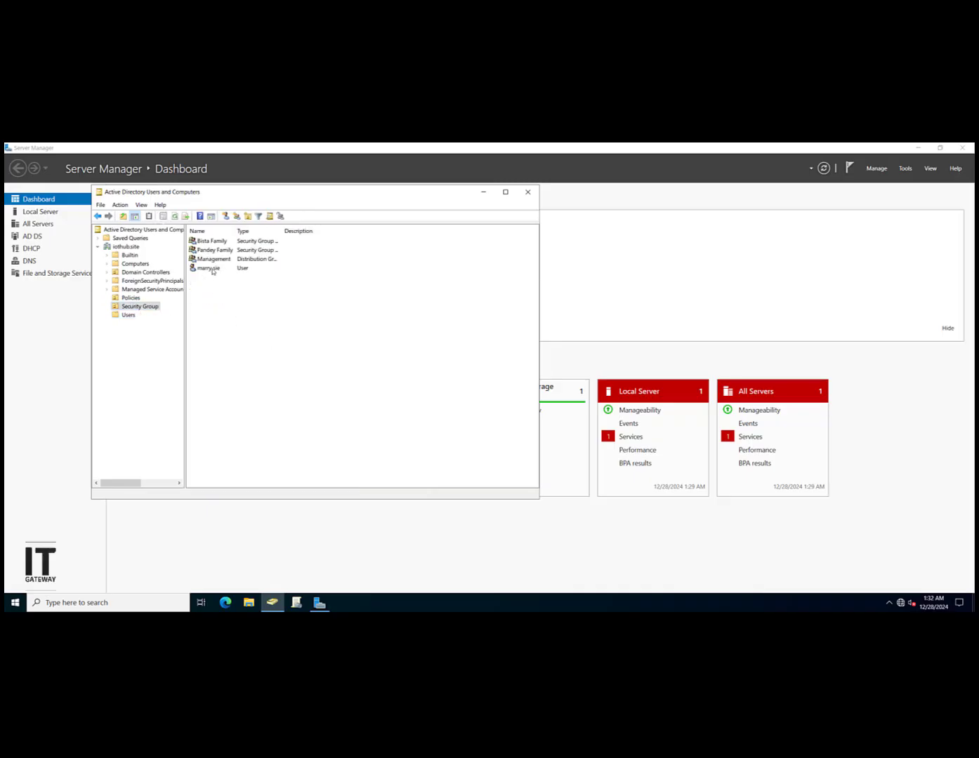
click(203, 269)
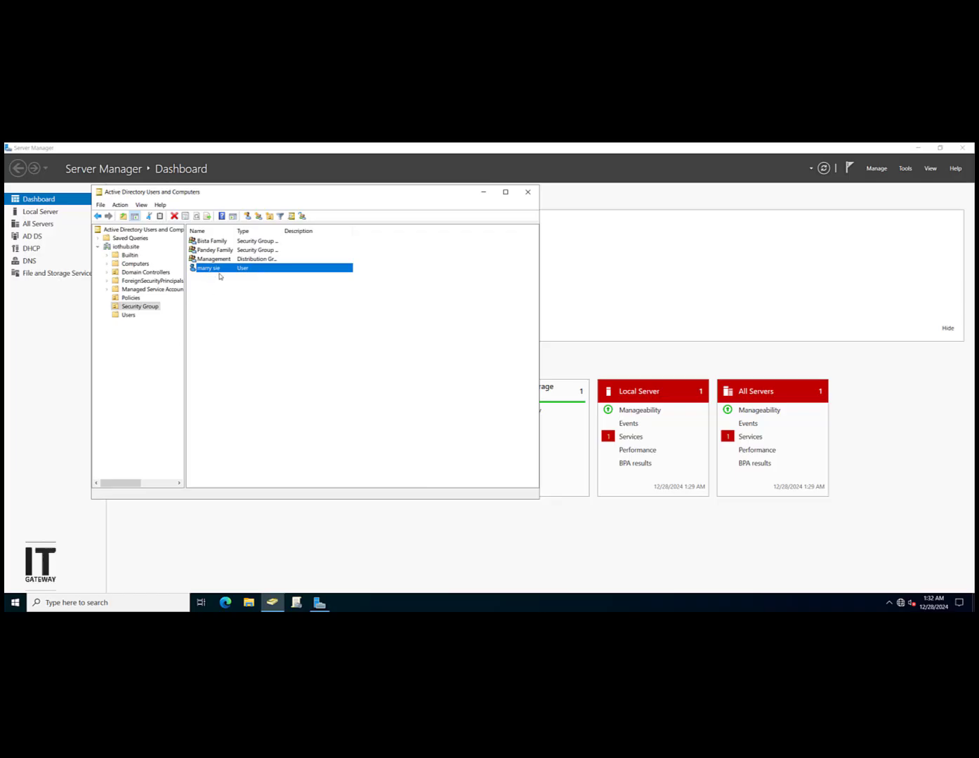
drag(220, 268, 127, 315)
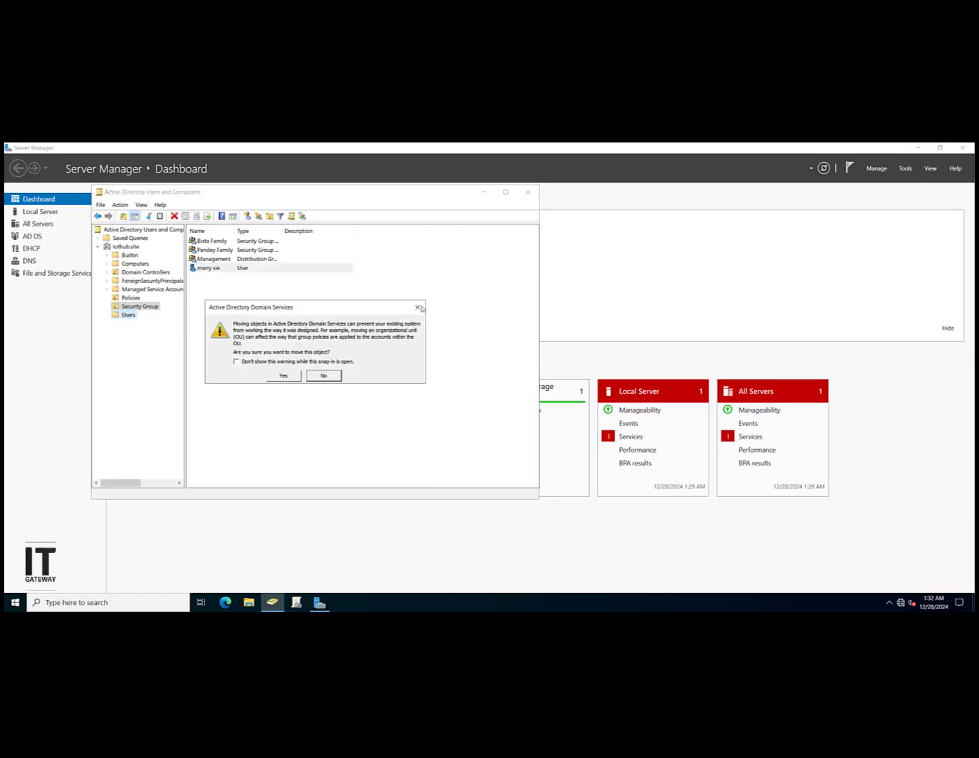
click(284, 377)
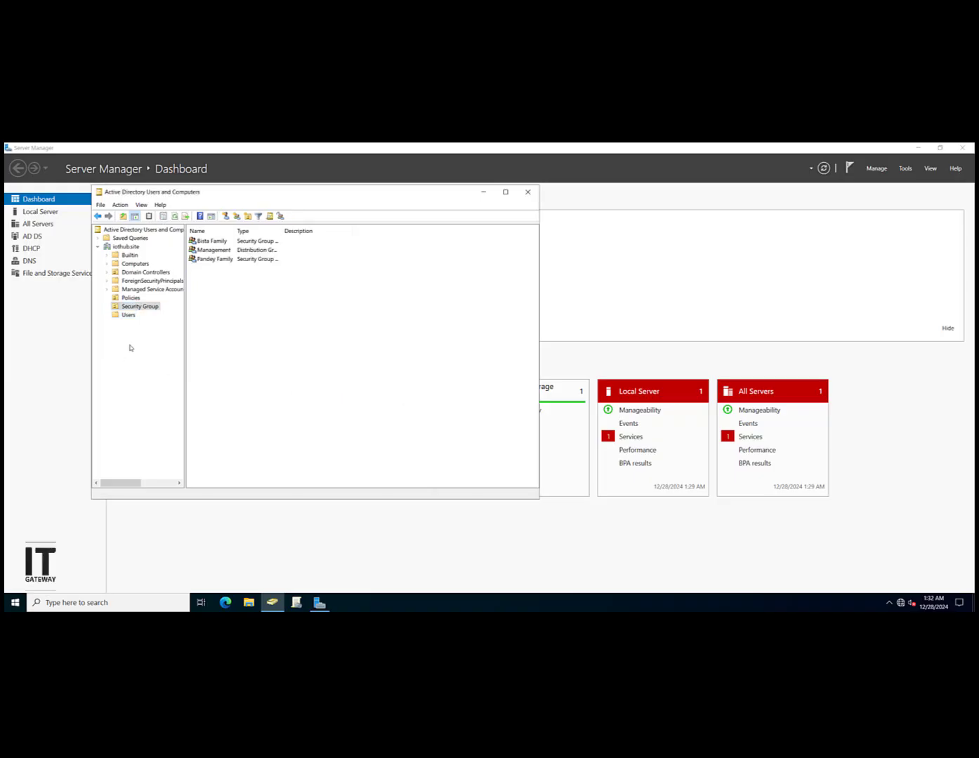
Step: In Management's properties, search for a 'glob' group on Member Of, then dismiss without adding
click(127, 316)
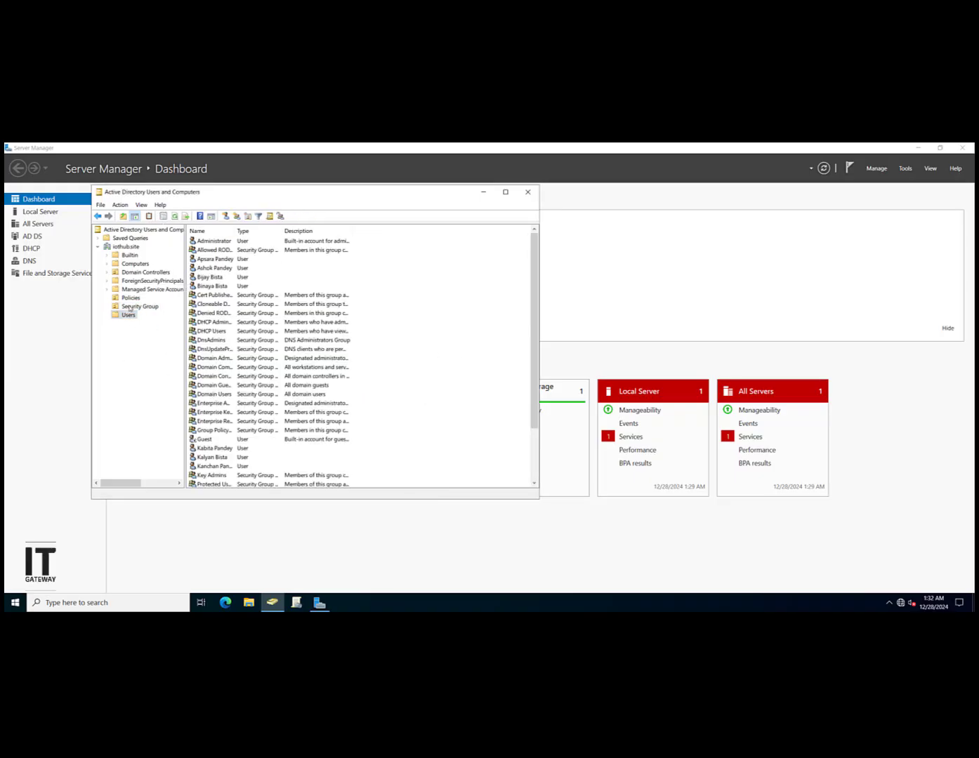
click(130, 307)
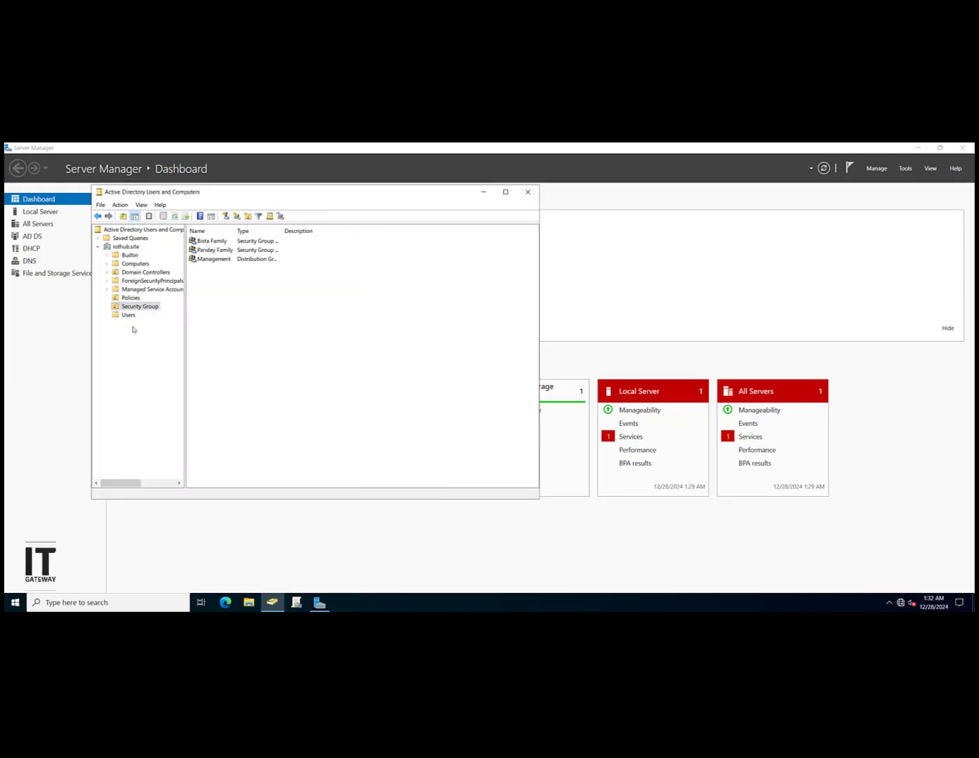
click(232, 251)
click(243, 261)
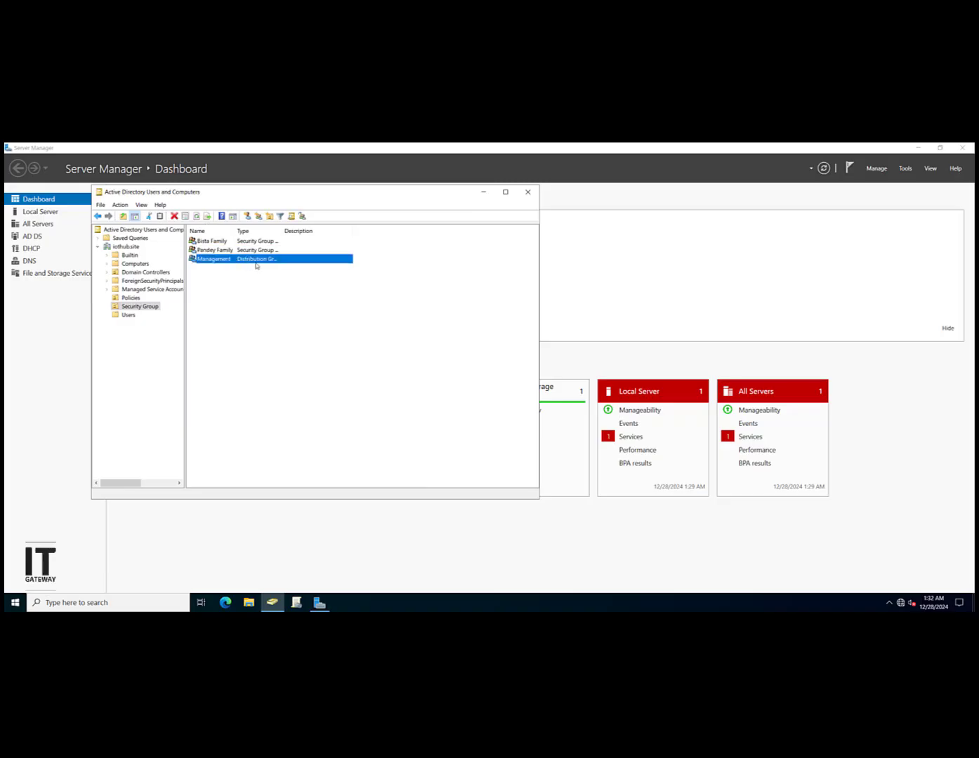
double_click(257, 266)
click(287, 237)
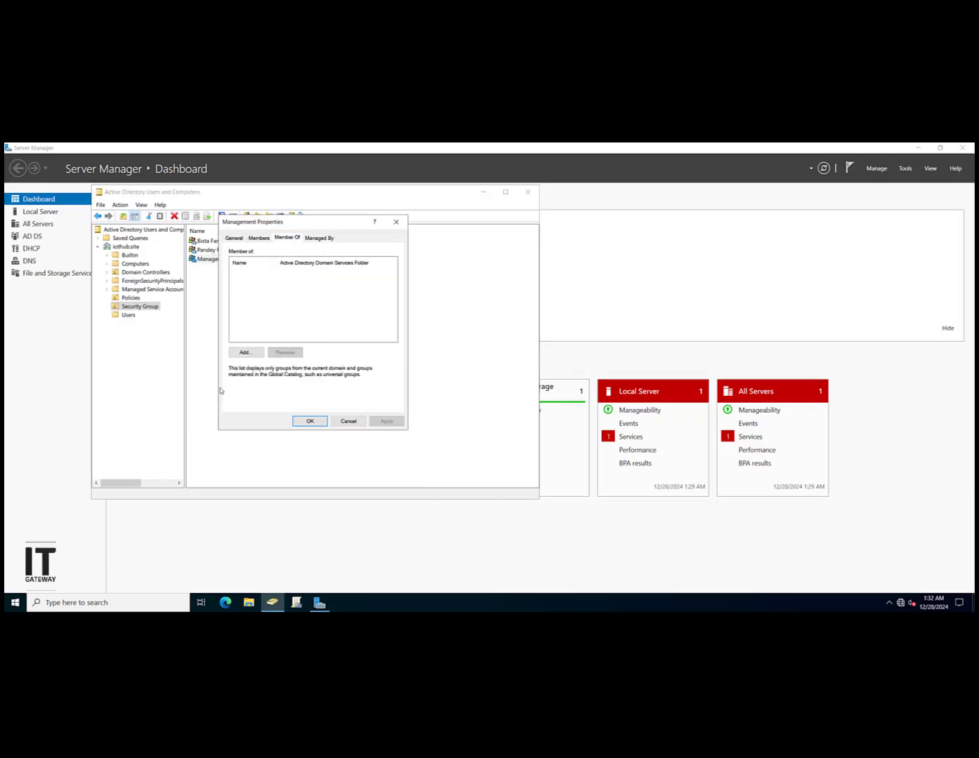
click(245, 352)
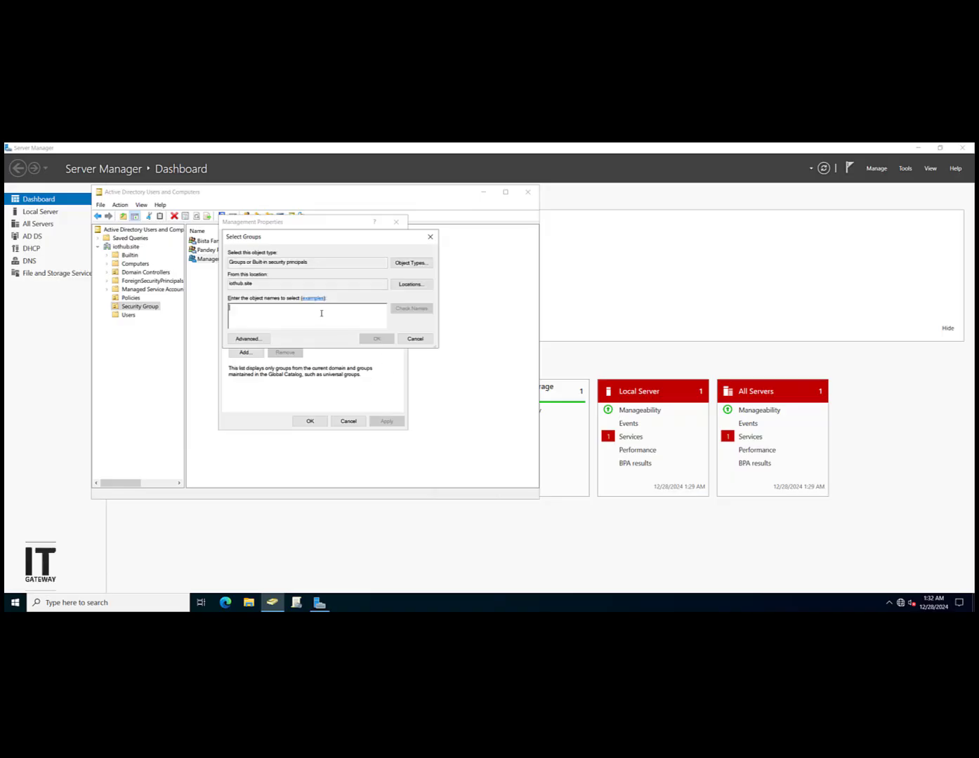
text(glo)
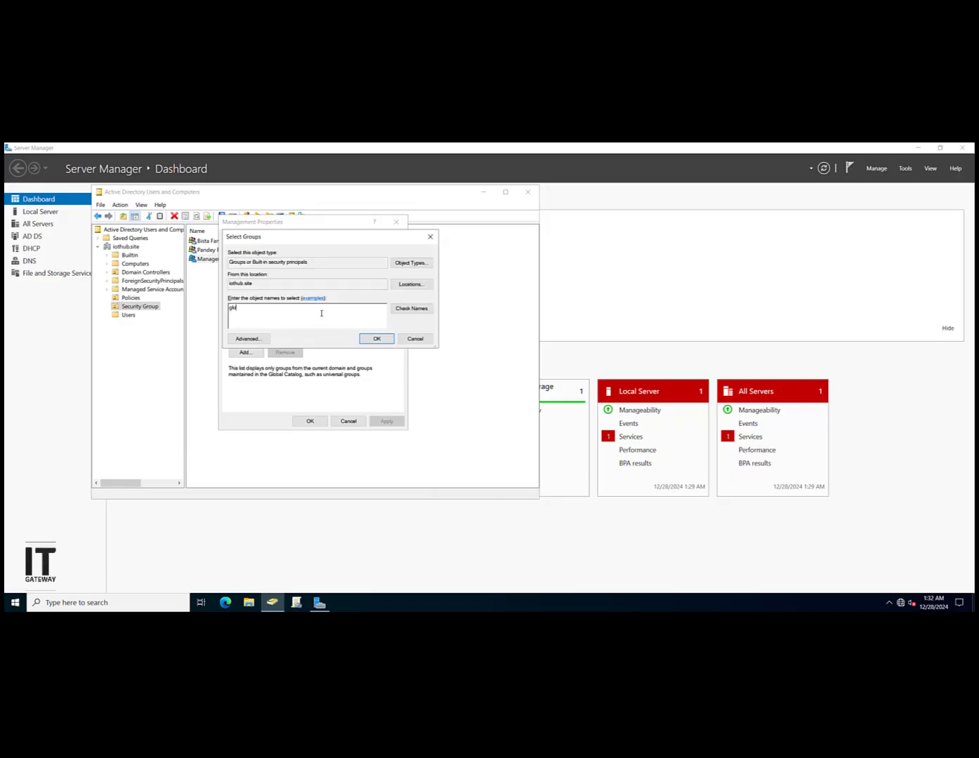
text(b)
click(414, 317)
click(425, 390)
click(418, 339)
Step: Review Management's Managed By, General and Members tabs, then close its properties
click(320, 238)
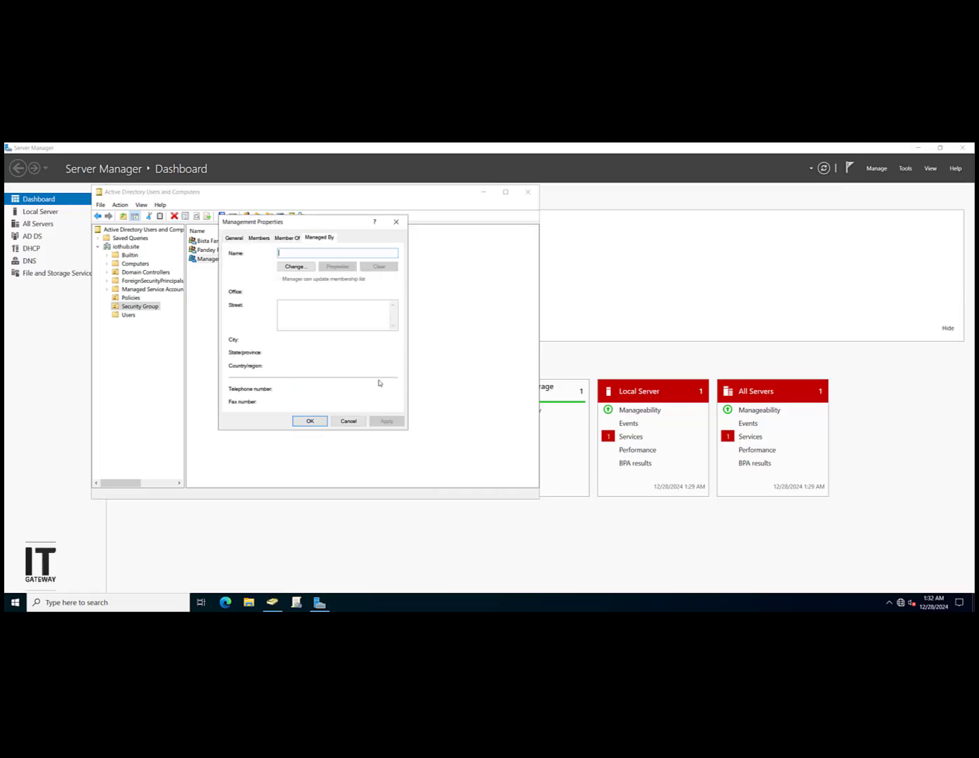
click(234, 238)
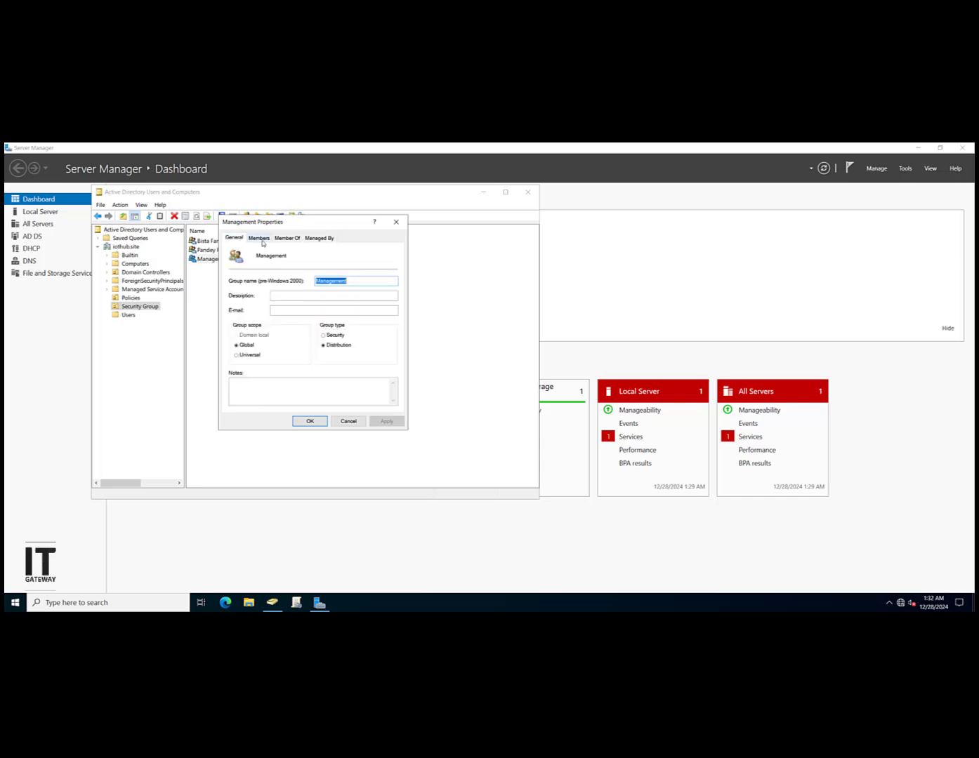
click(259, 238)
click(339, 356)
click(310, 421)
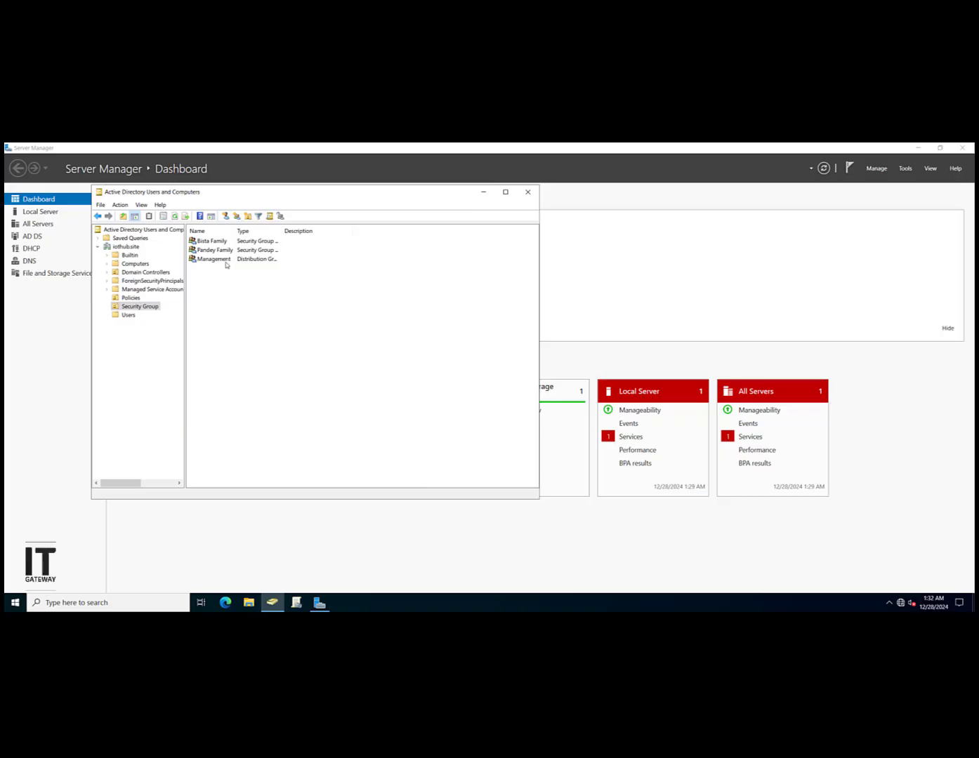
Step: Select Management in Security Group to check its group type, then deselect it
click(148, 308)
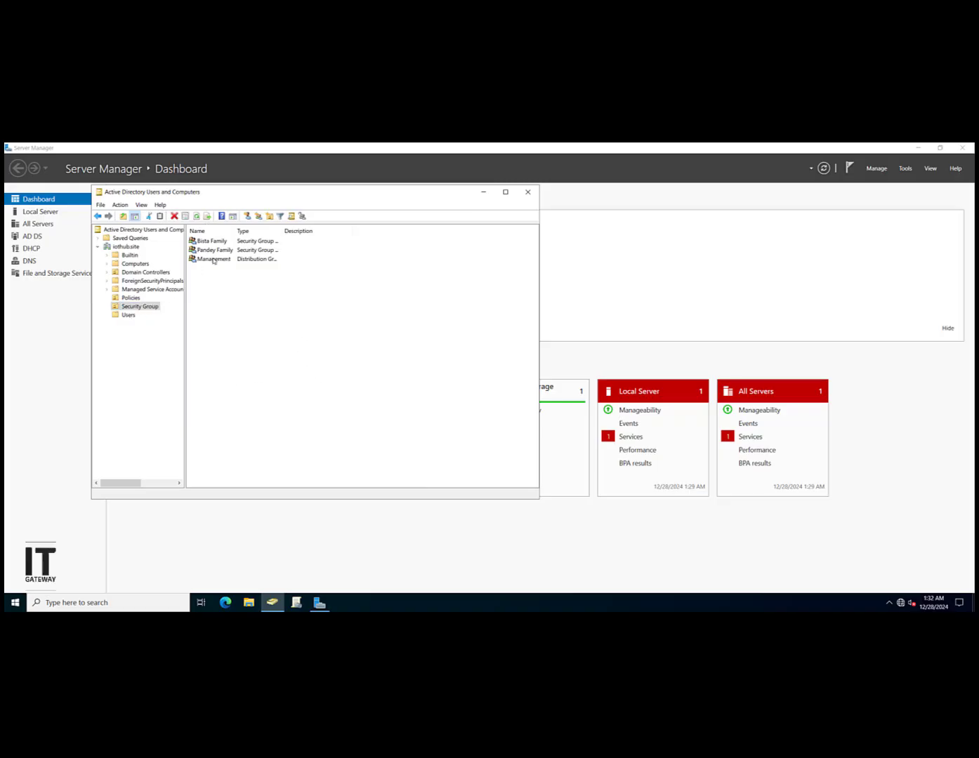
click(242, 270)
click(246, 259)
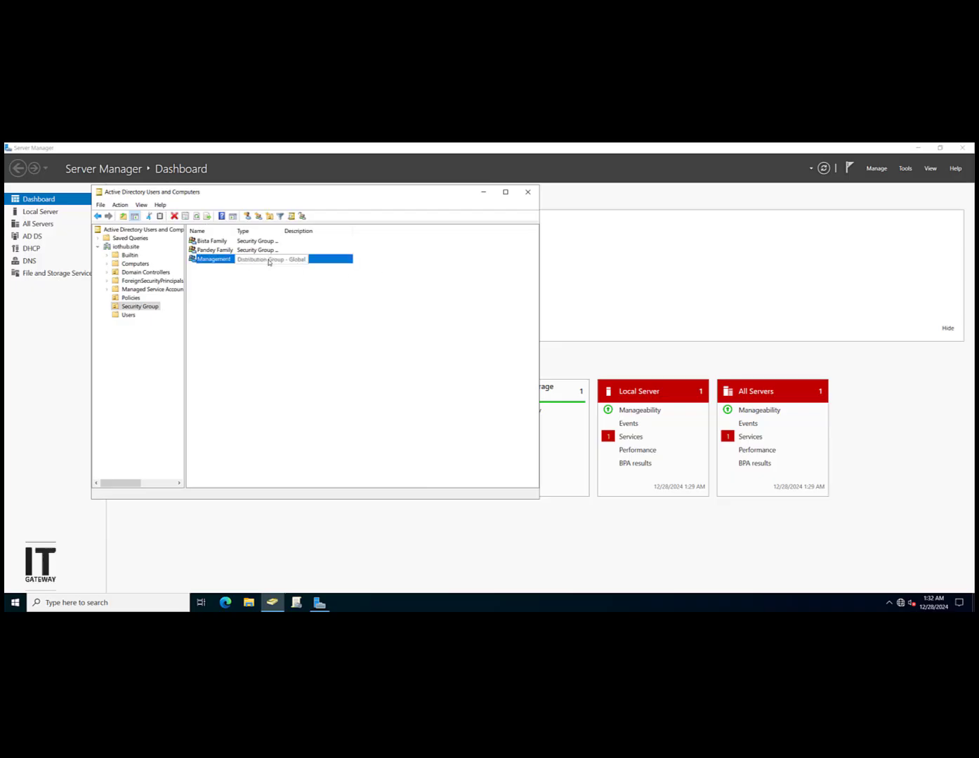
click(270, 311)
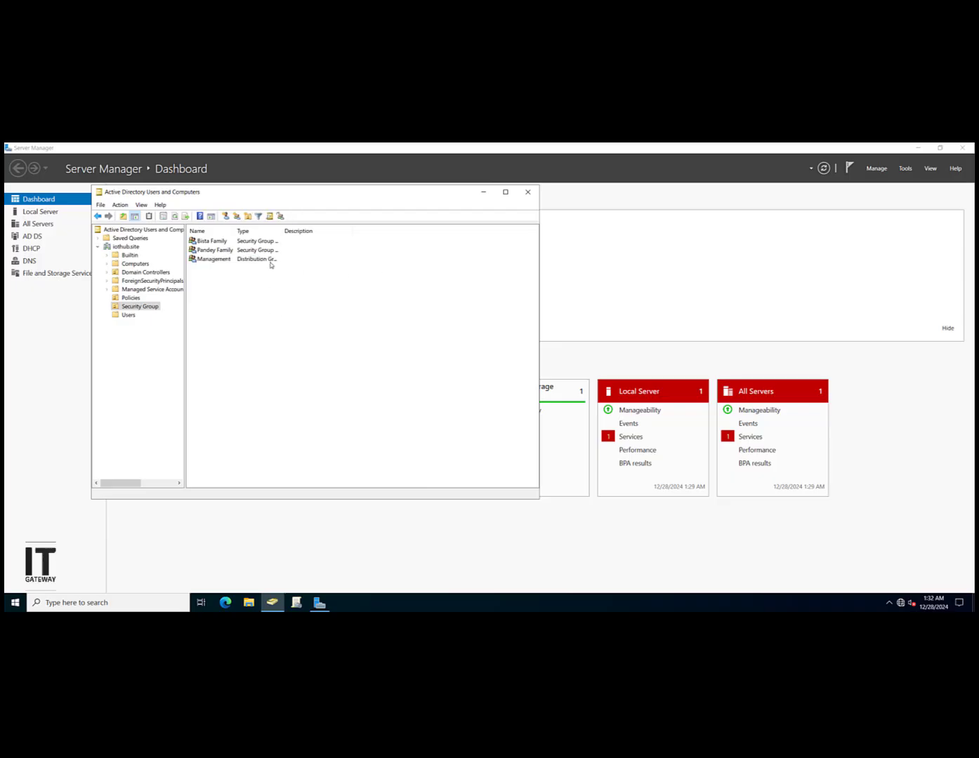
double_click(228, 262)
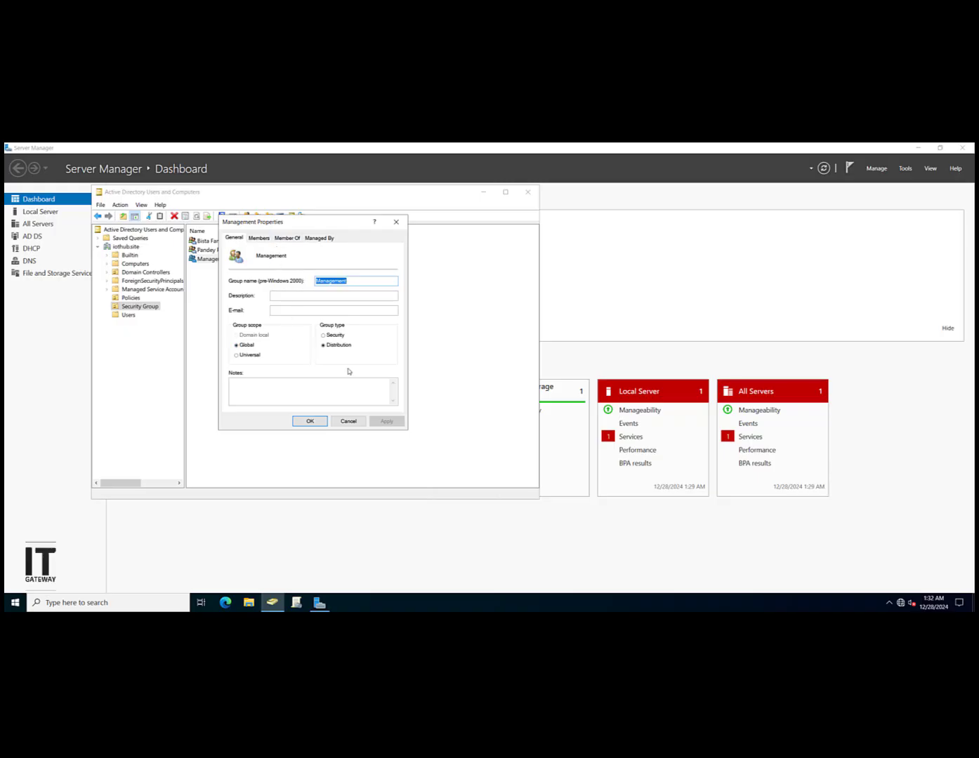
click(260, 238)
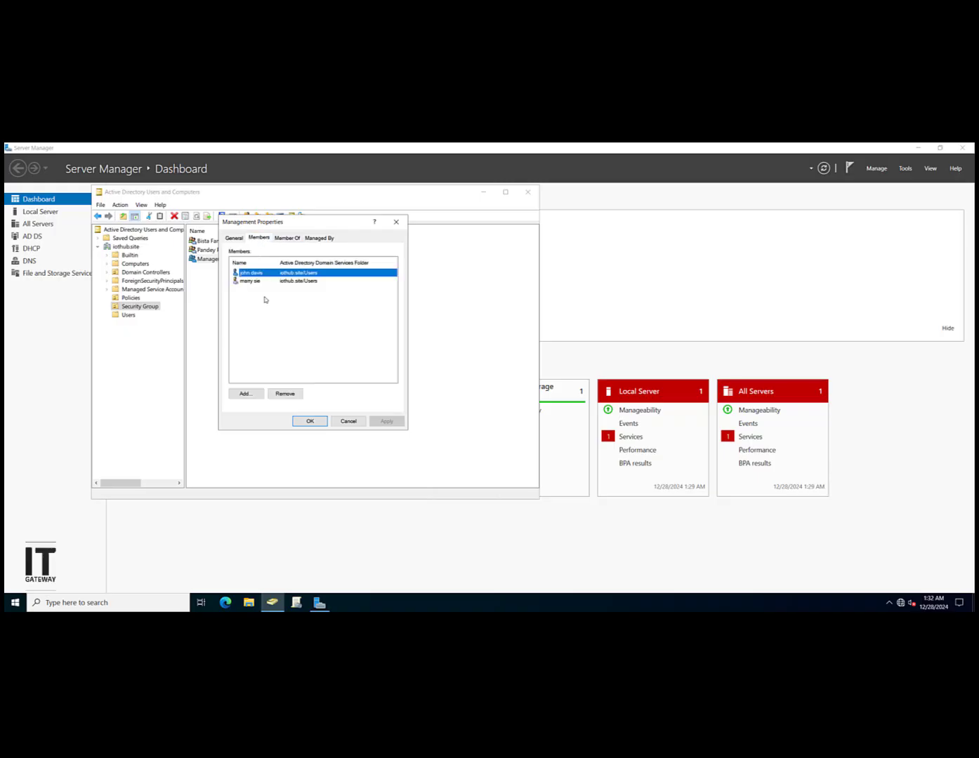
drag(265, 304, 275, 262)
click(327, 341)
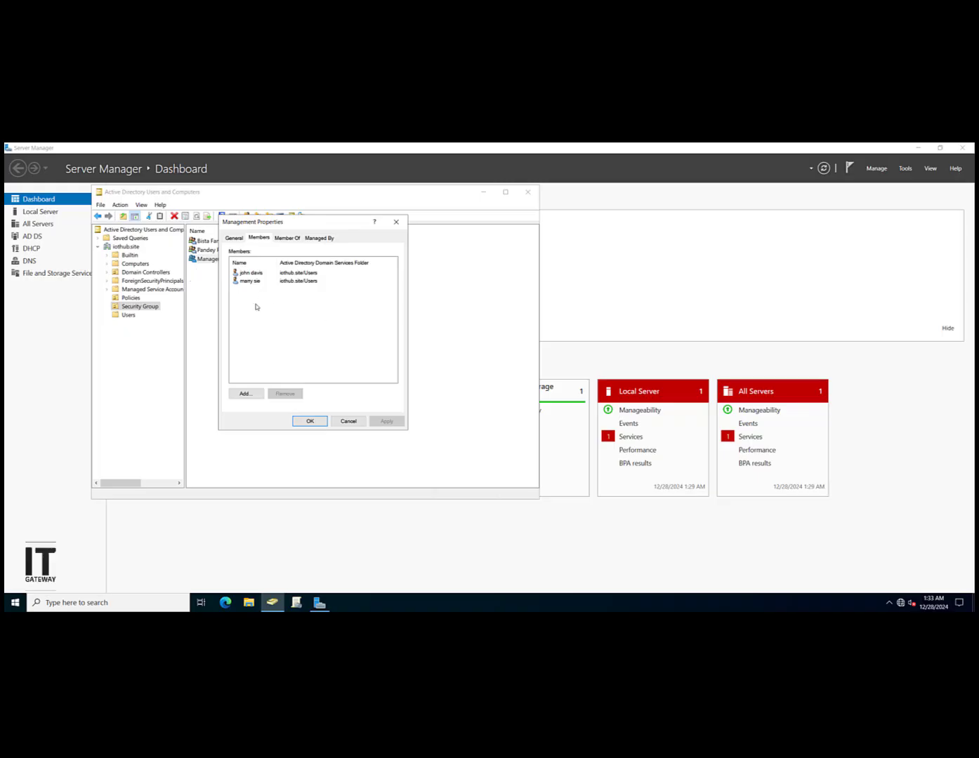
drag(256, 307, 270, 280)
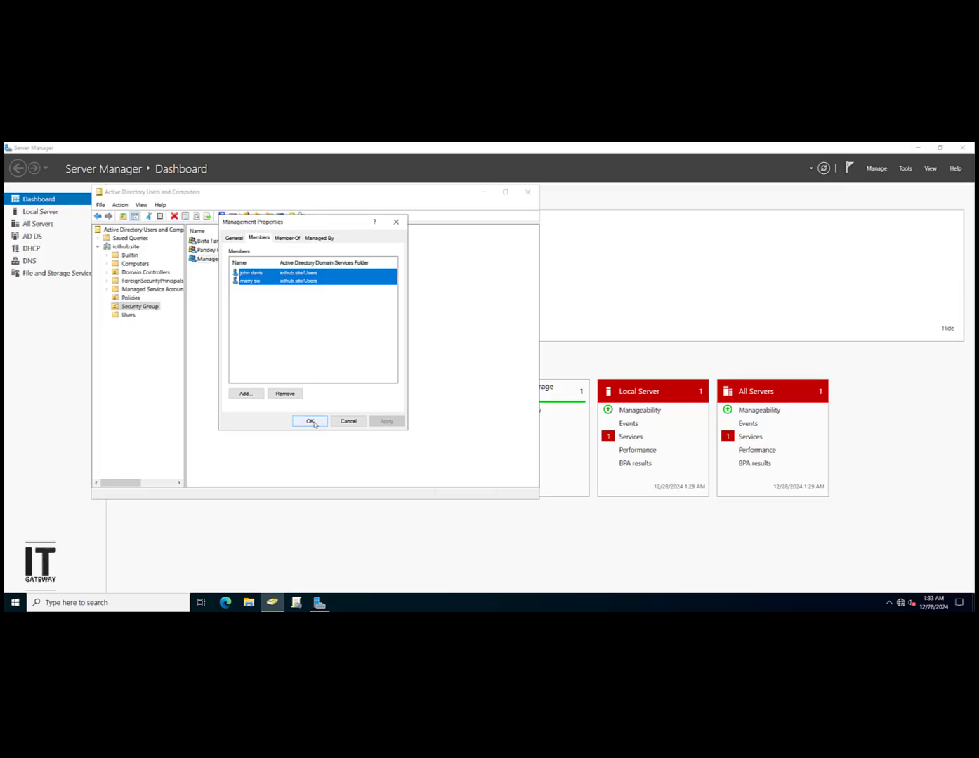
click(342, 426)
click(314, 409)
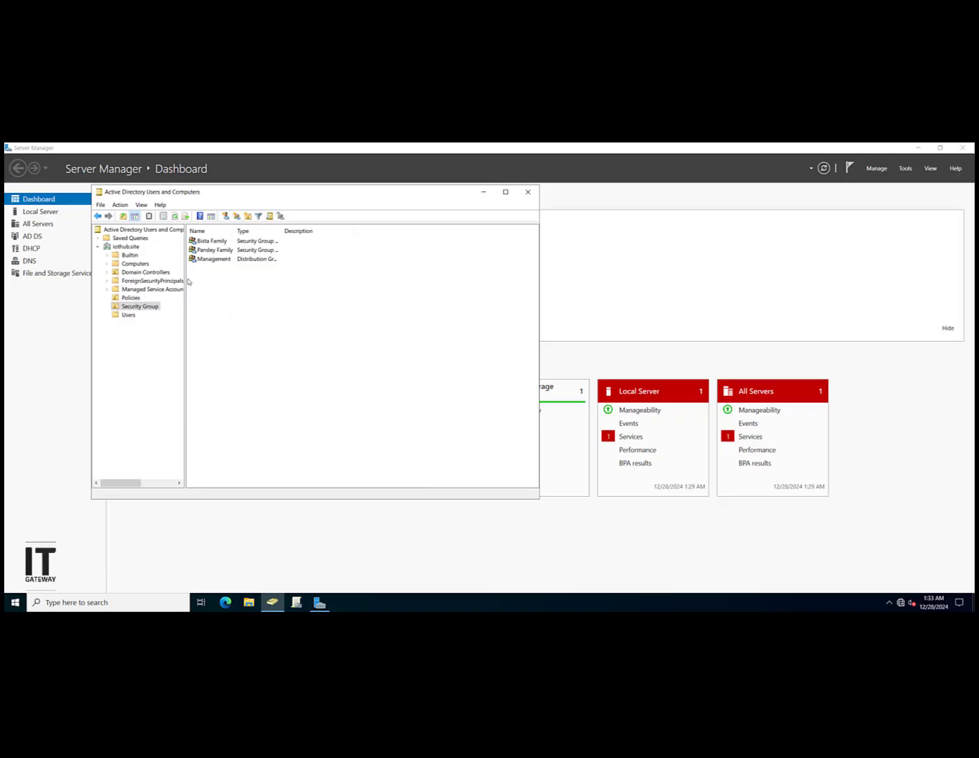
Step: Browse to the Computers container and select both IOT-PC-01 and IOT-PC-02
click(126, 247)
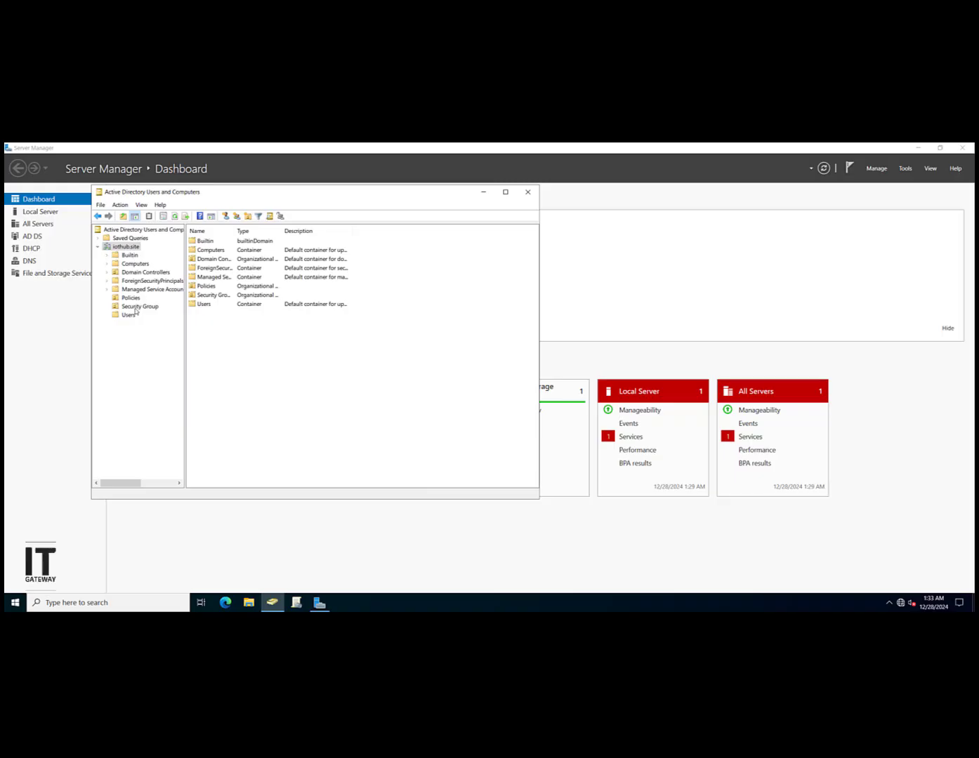
click(127, 316)
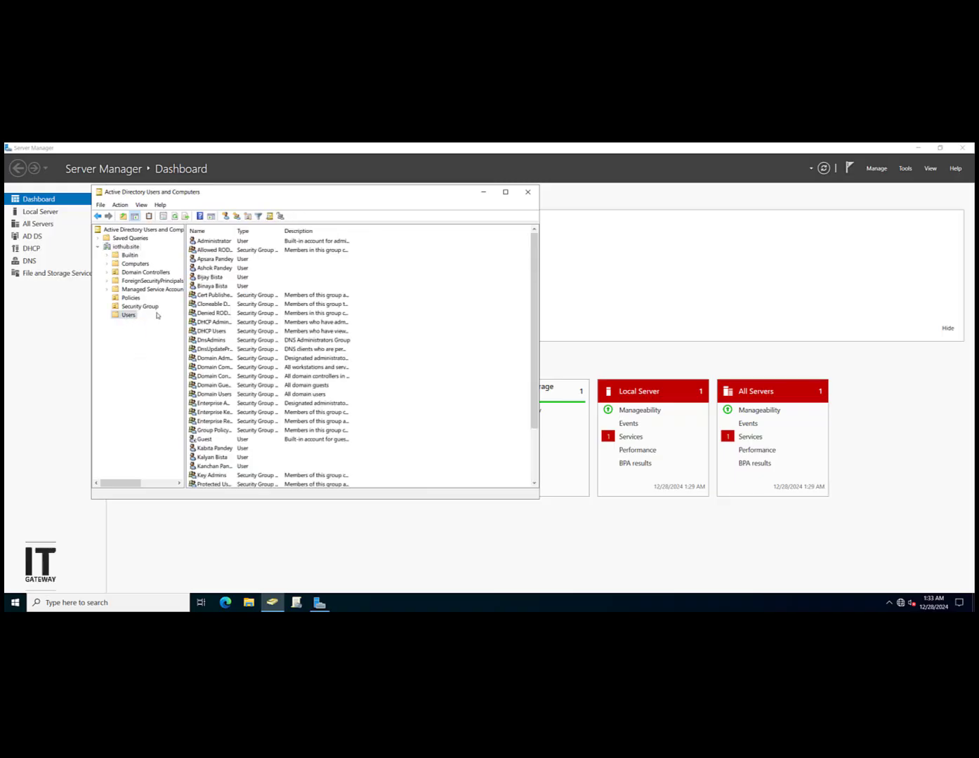
click(143, 307)
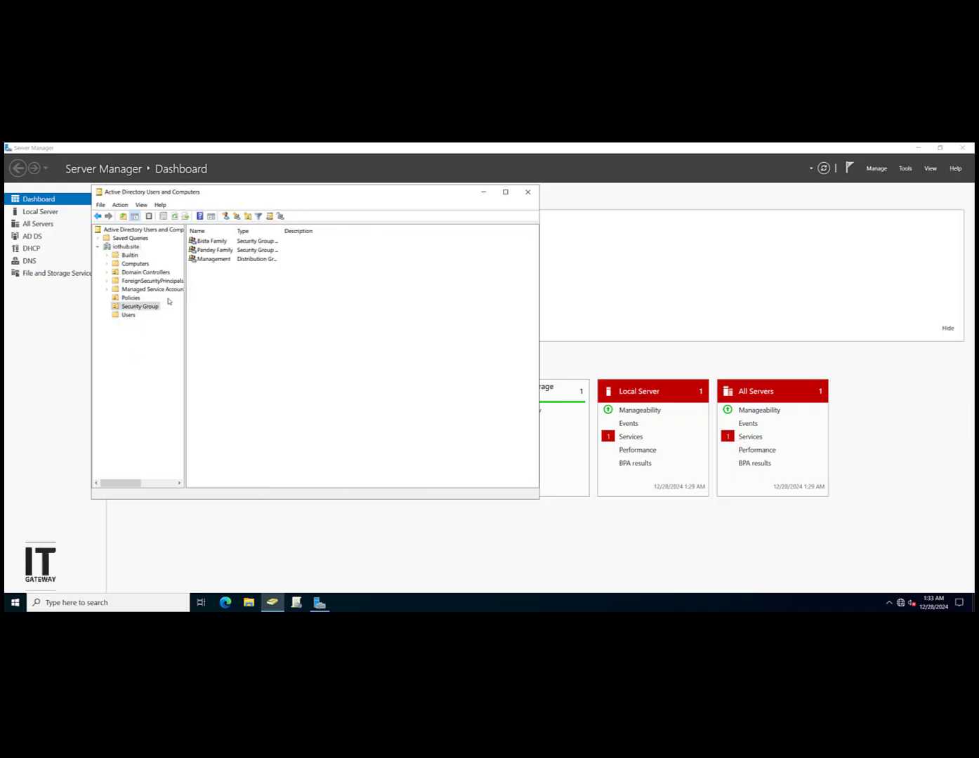
click(142, 265)
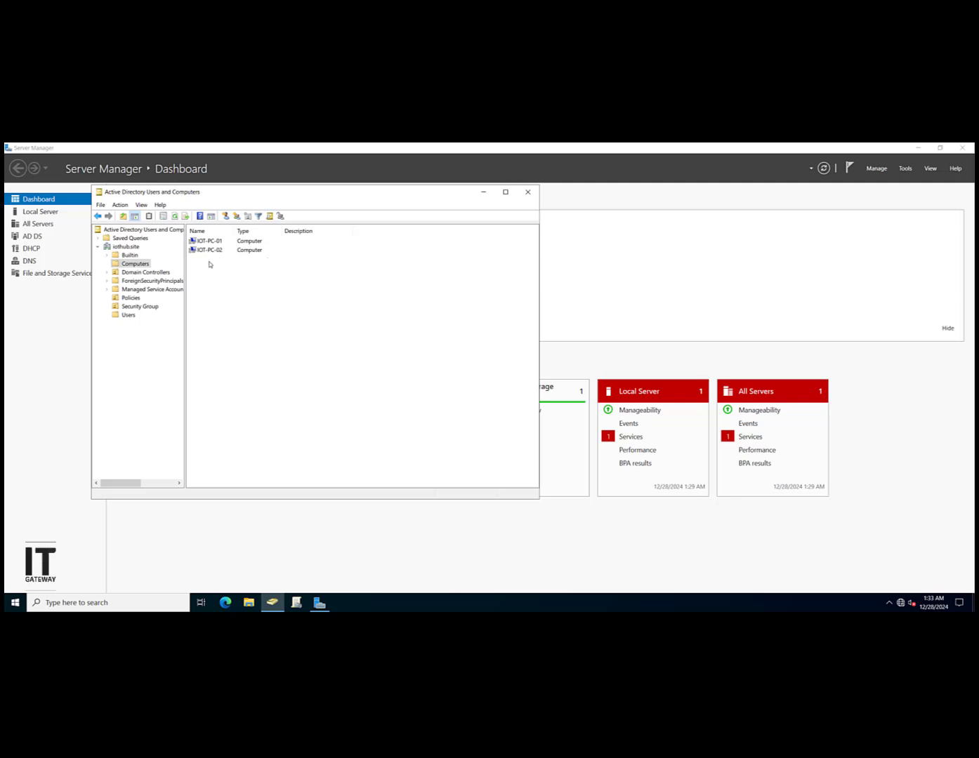
drag(209, 262, 210, 236)
click(253, 297)
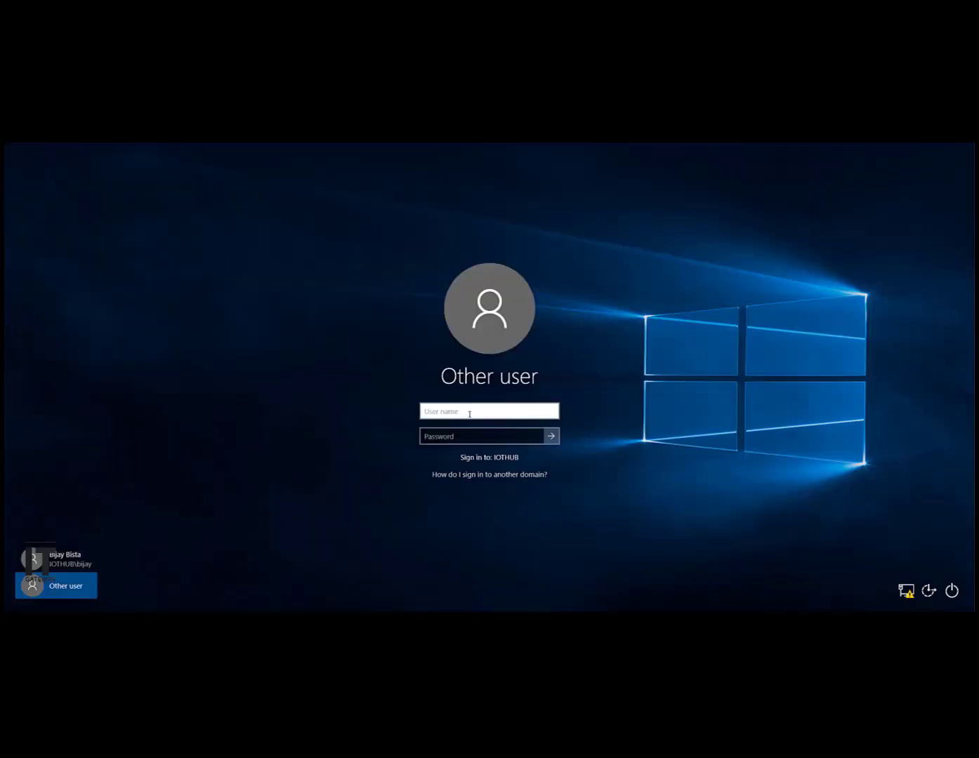
Step: Under Other user, sign in with the domain user's name and current password
text(john)
key(Tab)
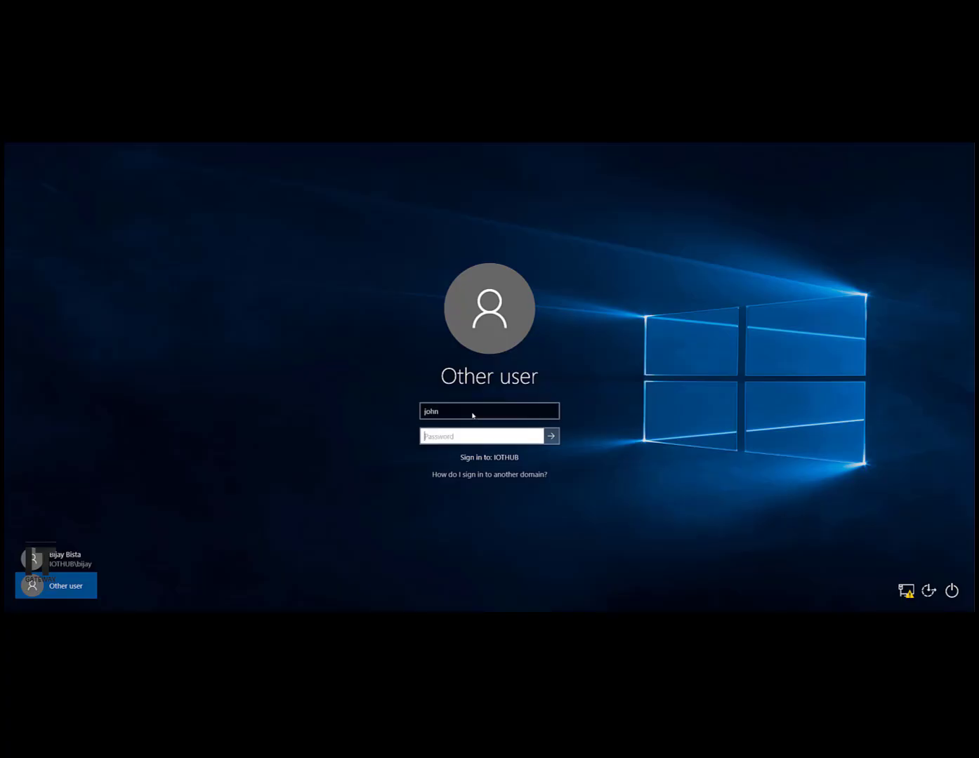
text(•••••••)
key(Num_Lock)
text(•••••)
key(Return)
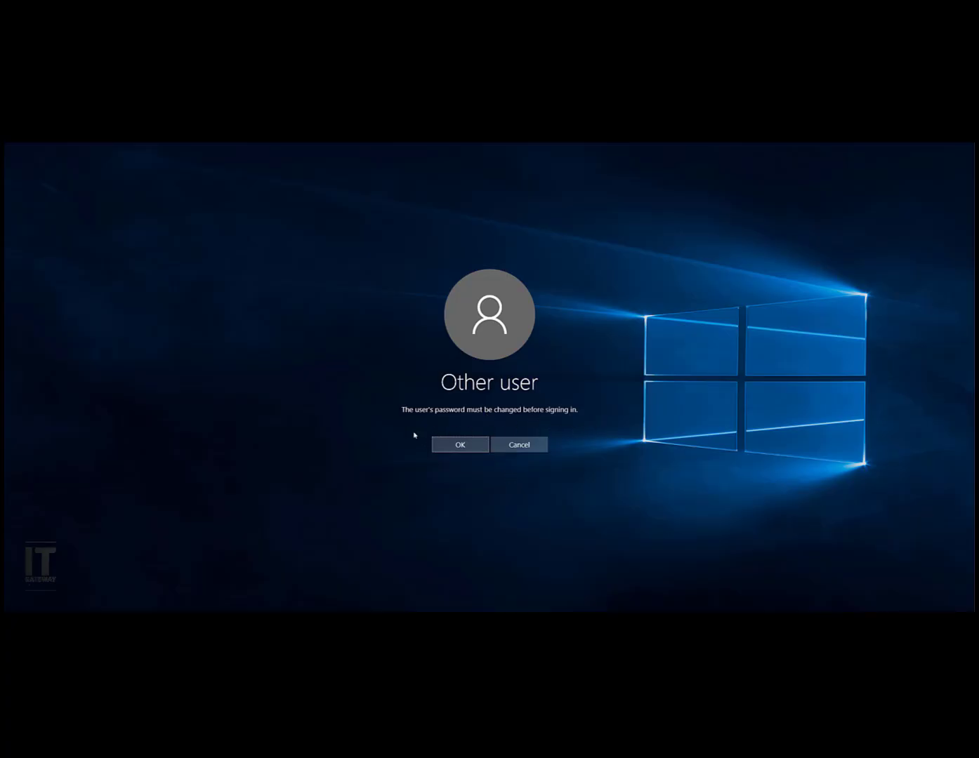
Step: Enter and confirm a new password for the domain user, then continue signing in
click(466, 444)
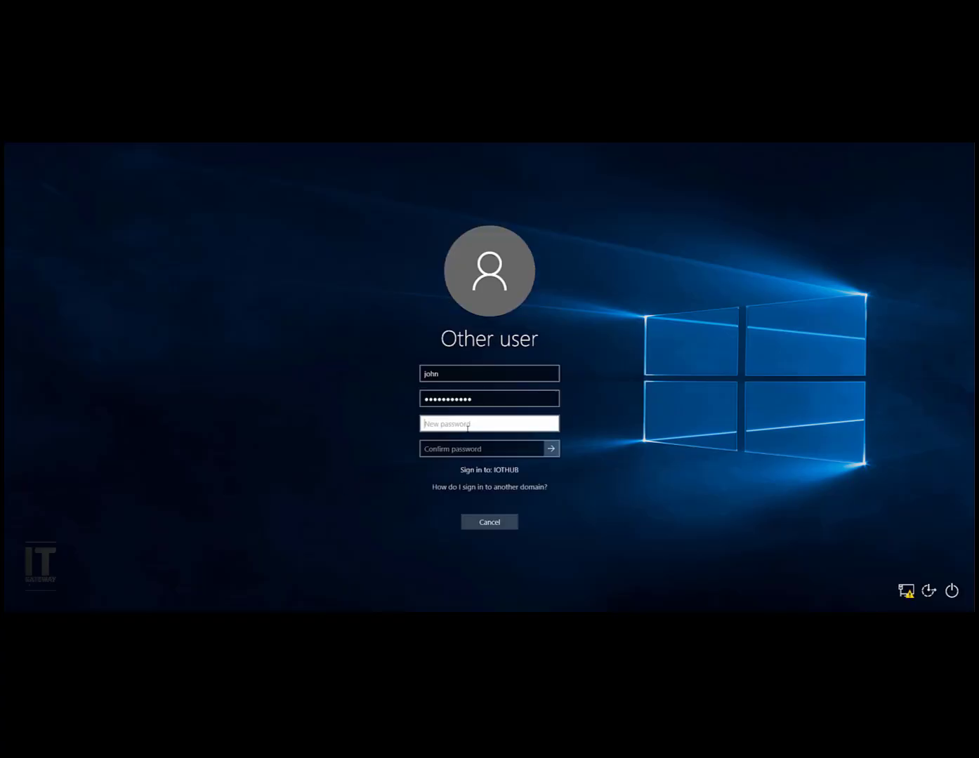
text(**************)
key(Tab)
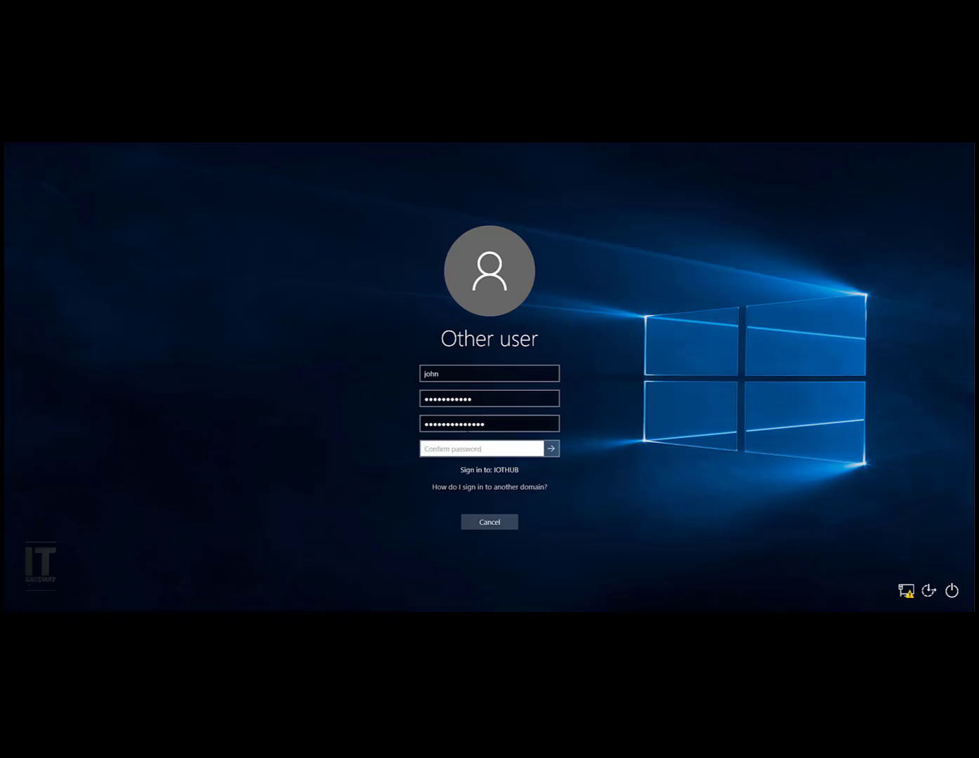
text(***************)
click(552, 450)
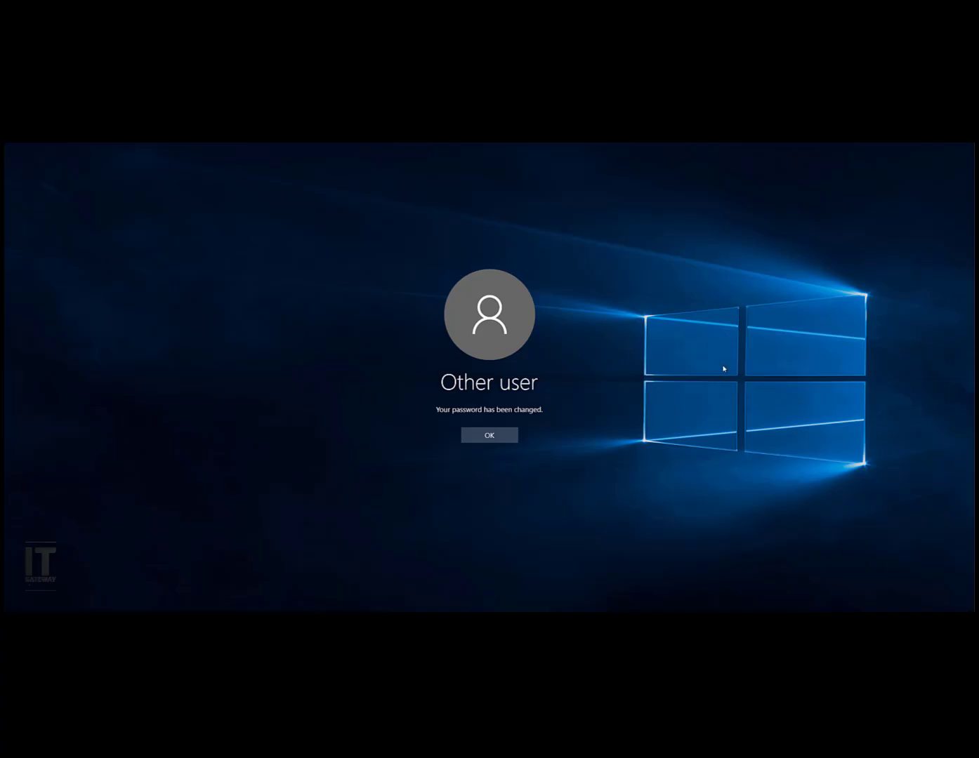
click(505, 436)
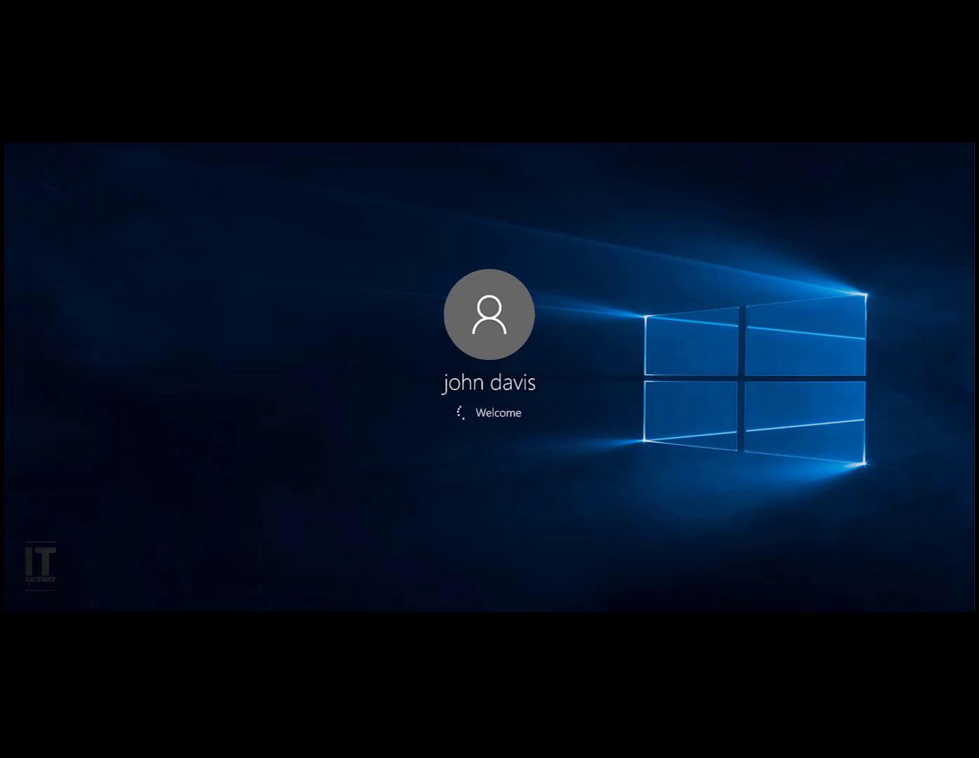